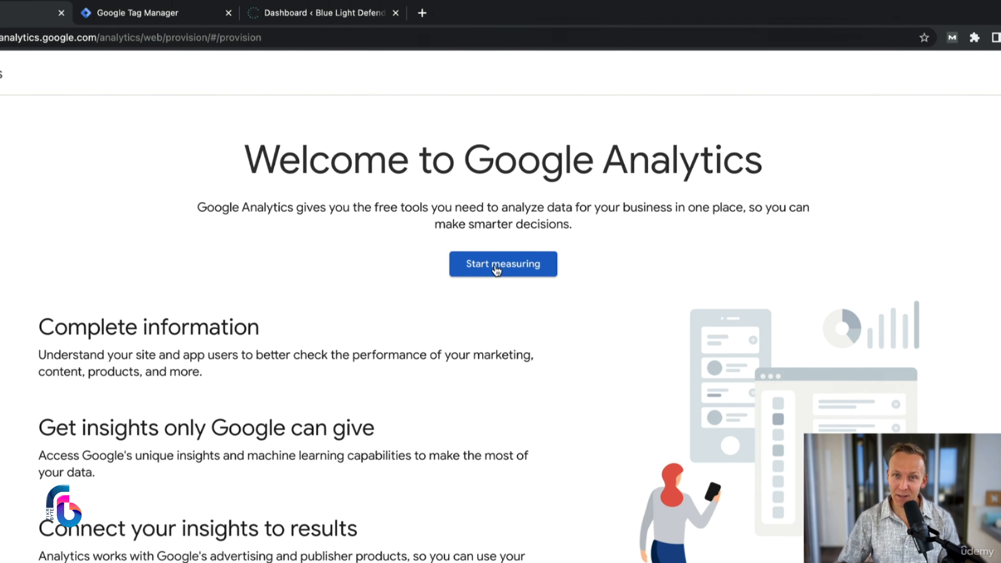
Step: Start setting up a Google Analytics account and enter the owners' first names as the account name
{"action": "left_click", "coordinate": [496, 270]}
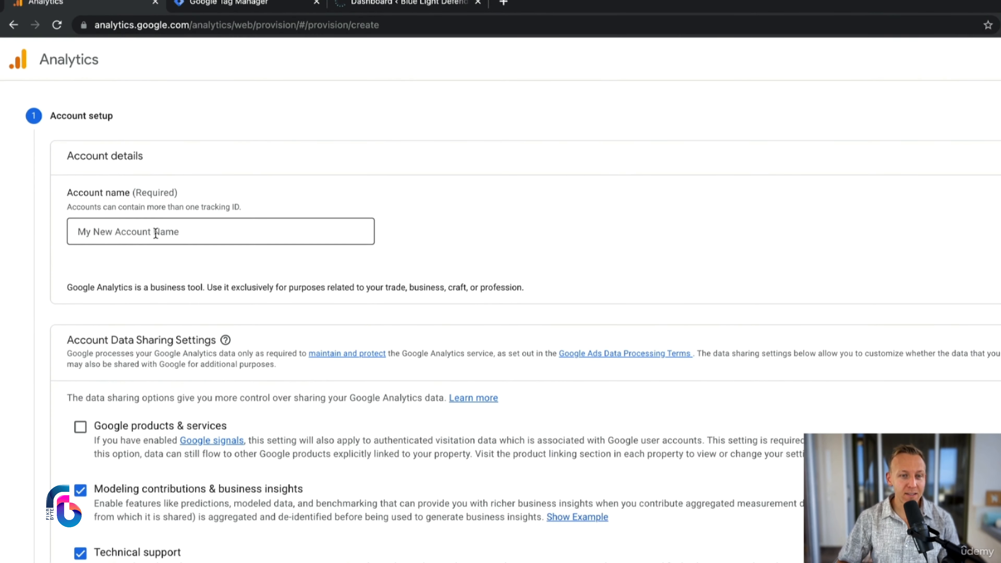
{"action": "left_click", "coordinate": [156, 232]}
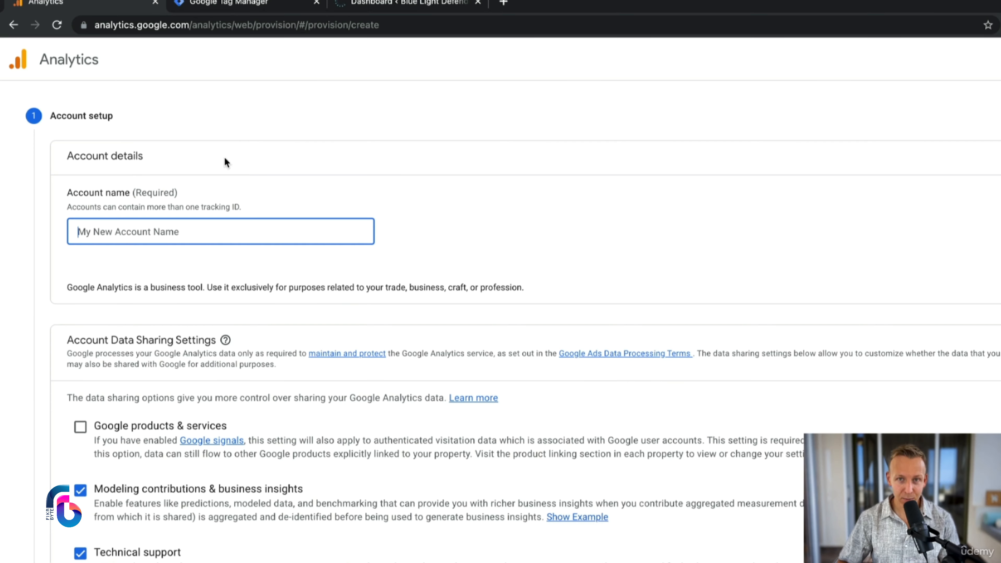
{"action": "left_click", "coordinate": [394, 4]}
{"action": "mouse_move", "coordinate": [69, 55]}
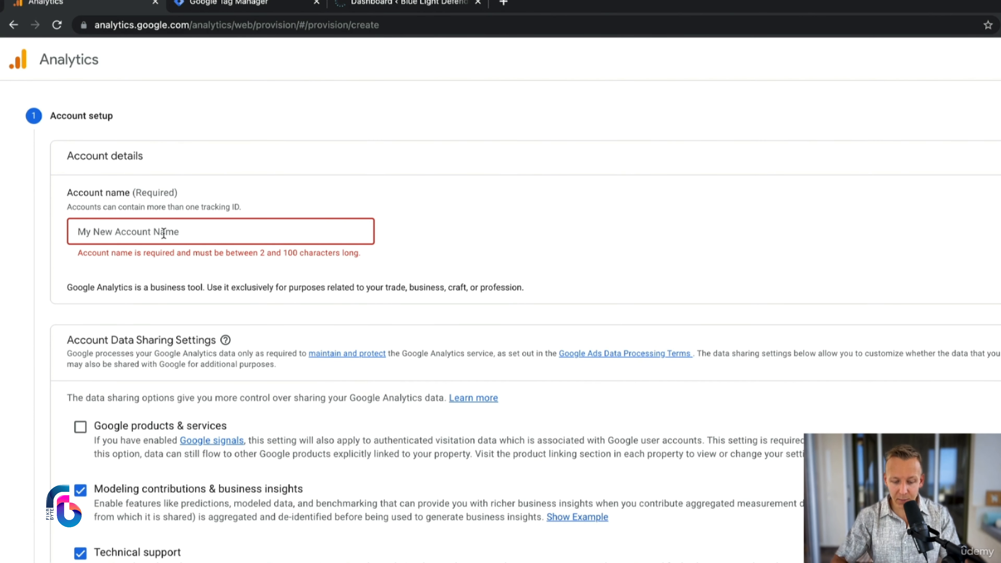
{"action": "type", "text": "Robin & Jesper"}
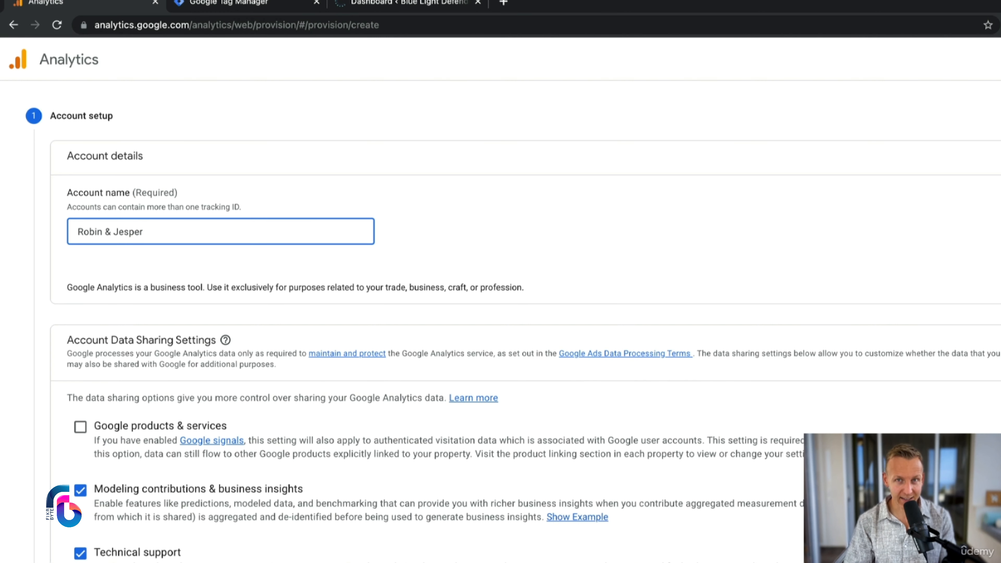
Step: Enable data sharing with Google products & services and continue to the property setup
{"action": "scroll", "coordinate": [382, 454], "scroll_direction": "down", "scroll_amount": 5}
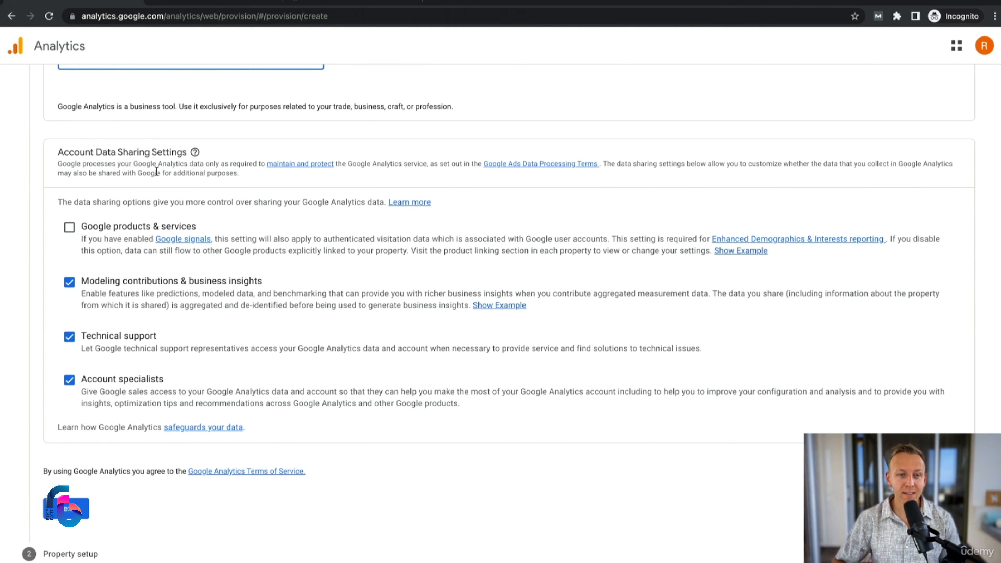
{"action": "left_click", "coordinate": [69, 227]}
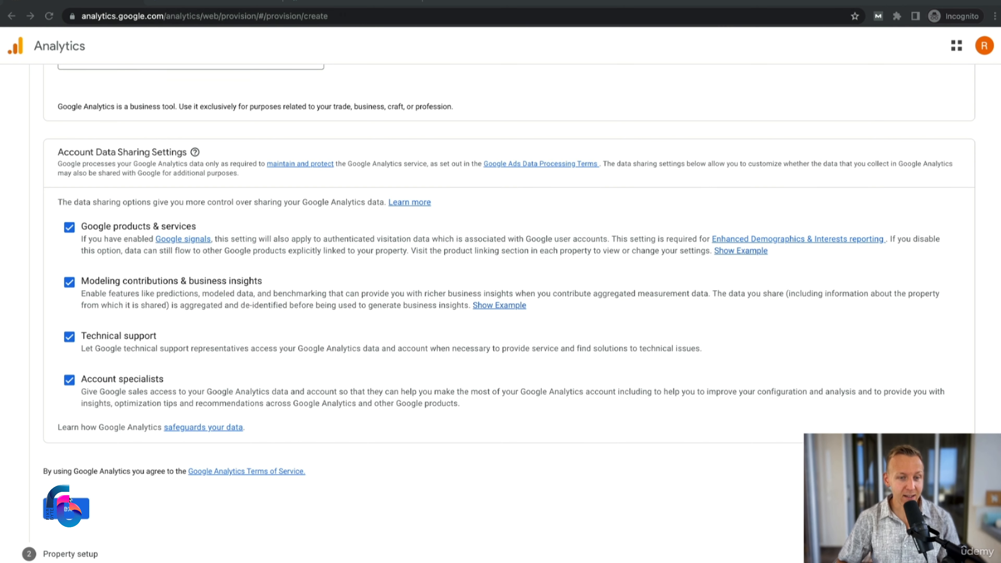
{"action": "scroll", "coordinate": [50, 190], "scroll_direction": "down", "scroll_amount": 1}
{"action": "left_click", "coordinate": [71, 507]}
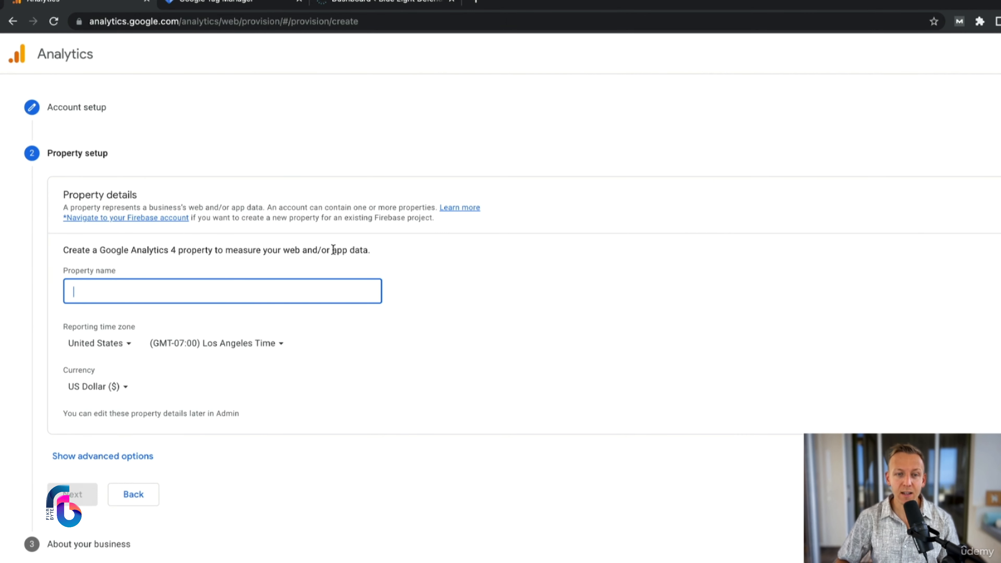
Step: Name the new Google Analytics 4 property Blue Light Defenders
{"action": "left_click_drag", "start_coordinate": [332, 250], "coordinate": [366, 250]}
{"action": "left_click", "coordinate": [363, 250]}
{"action": "left_click", "coordinate": [161, 291]}
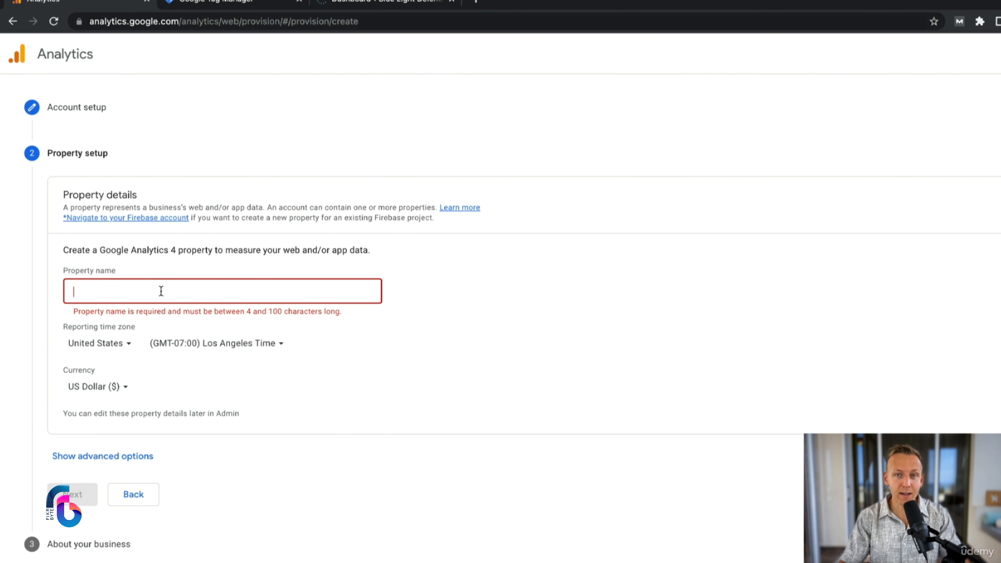
{"action": "type", "text": "Blue L"}
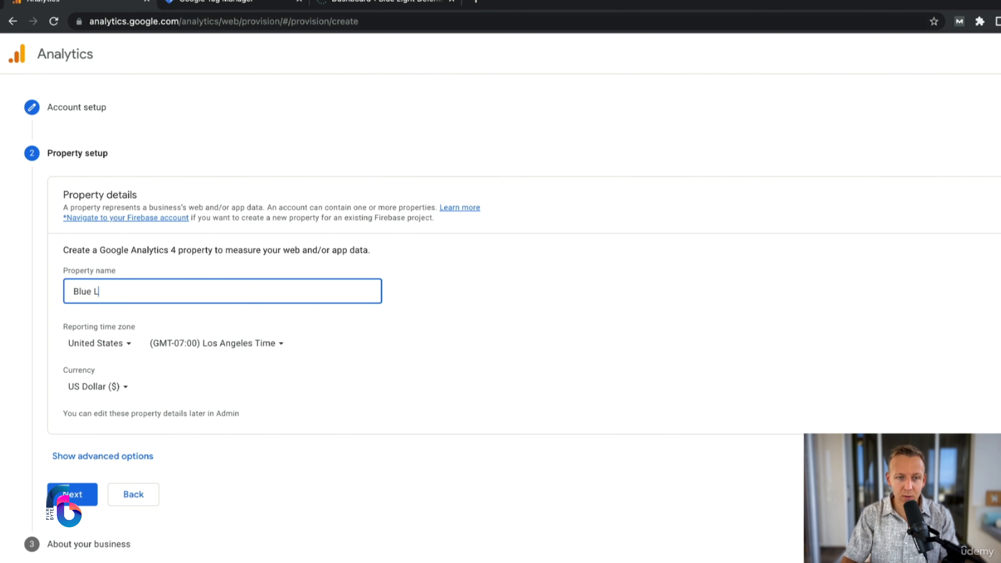
{"action": "type", "text": "ight Defenders"}
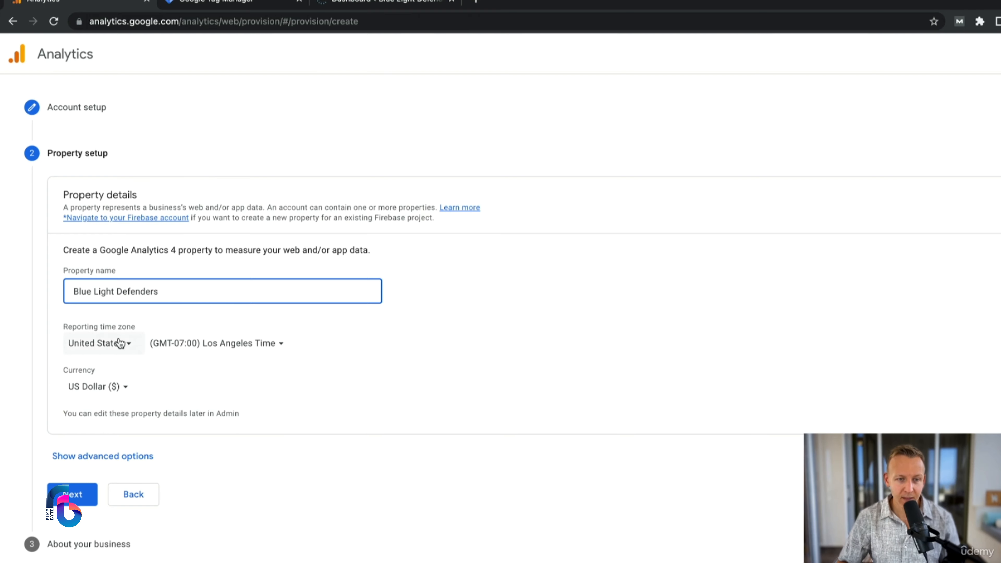
Step: Set the property's reporting time zone country to Cyprus
{"action": "left_click", "coordinate": [118, 343]}
{"action": "type", "text": "cyprus"}
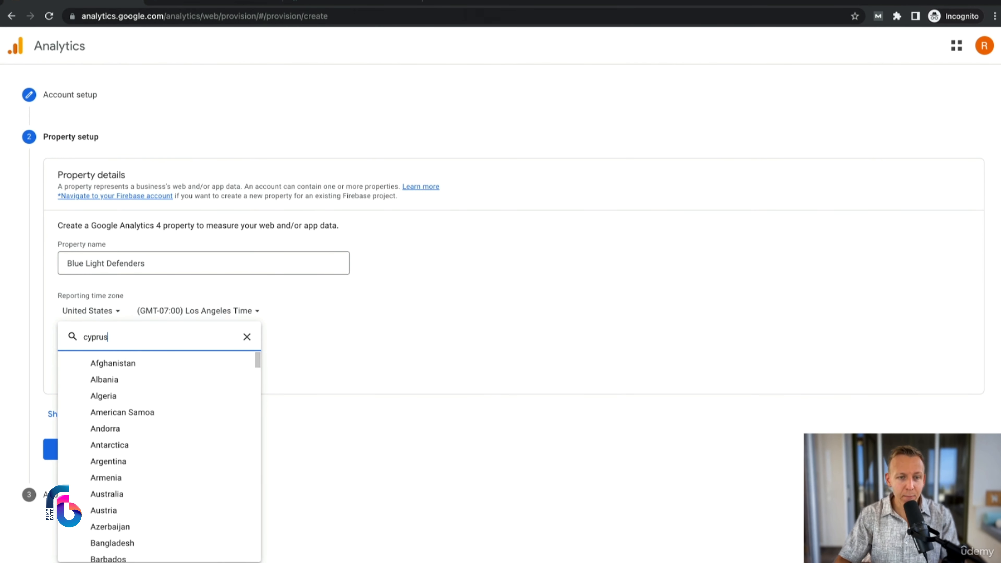
{"action": "left_click", "coordinate": [138, 364]}
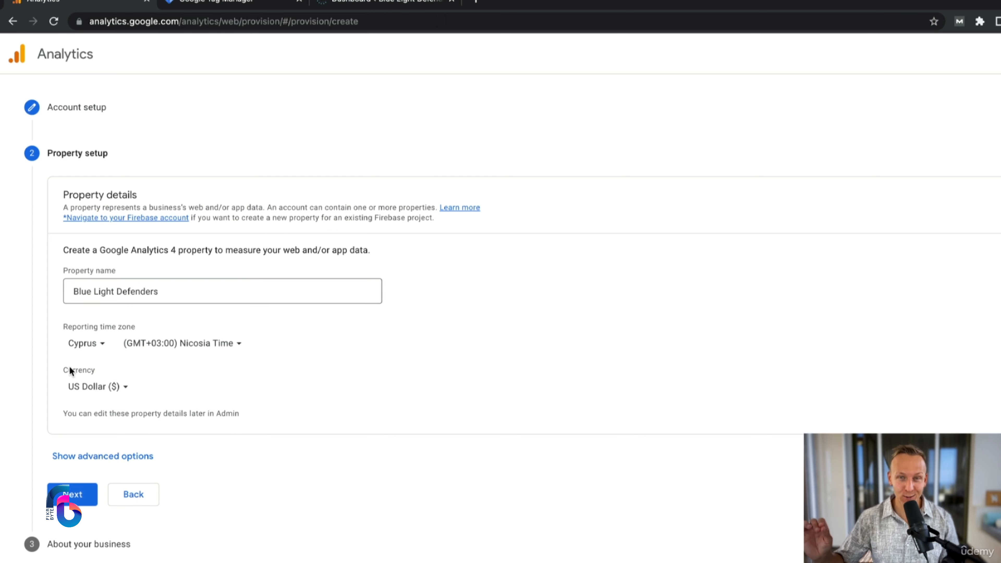
Step: Review the advanced Universal Analytics property option without enabling it and continue to the business information
{"action": "left_click", "coordinate": [85, 457]}
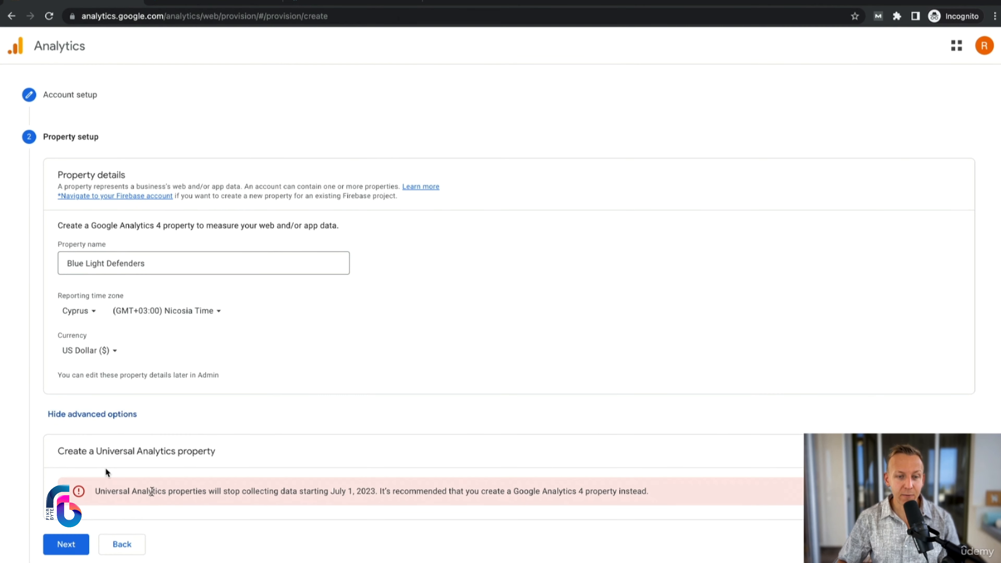
{"action": "left_click_drag", "start_coordinate": [227, 452], "coordinate": [54, 454]}
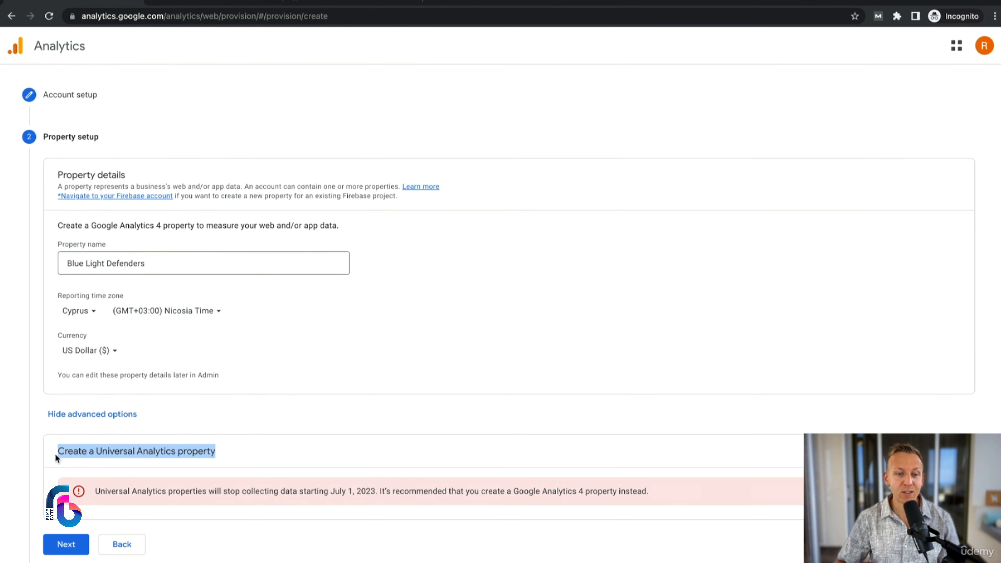
{"action": "left_click", "coordinate": [173, 443]}
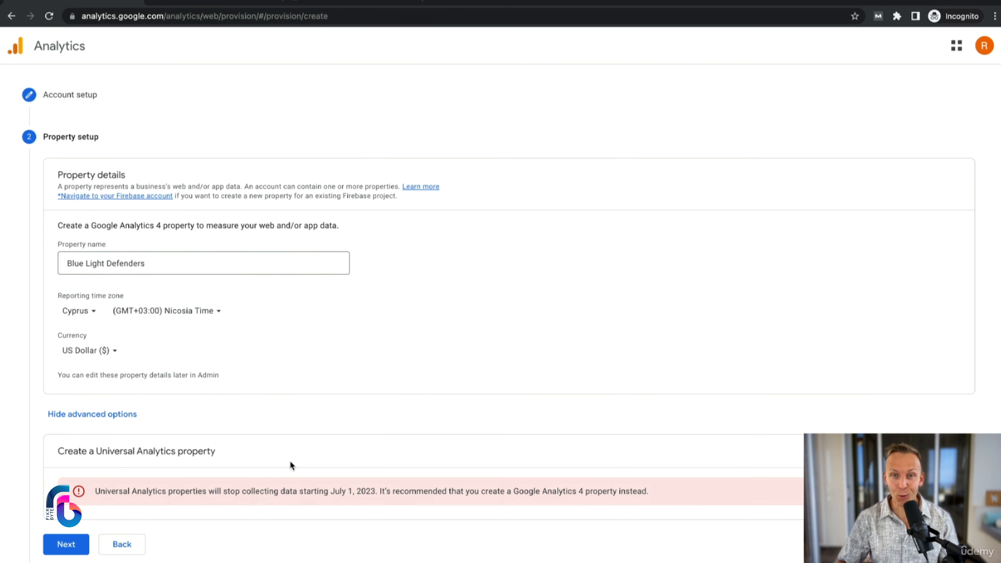
{"action": "scroll", "coordinate": [284, 462], "scroll_direction": "down", "scroll_amount": 2}
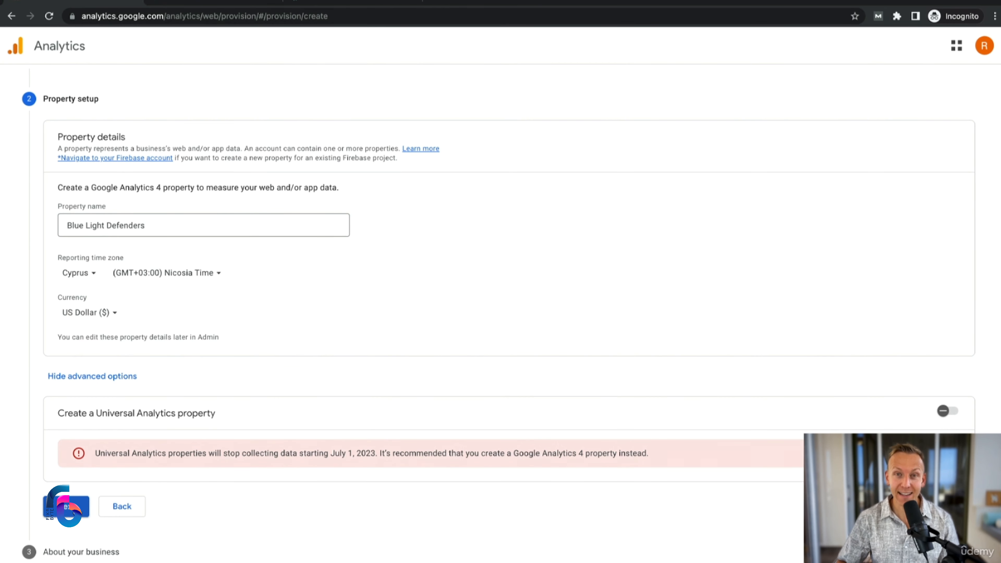
{"action": "left_click", "coordinate": [77, 506]}
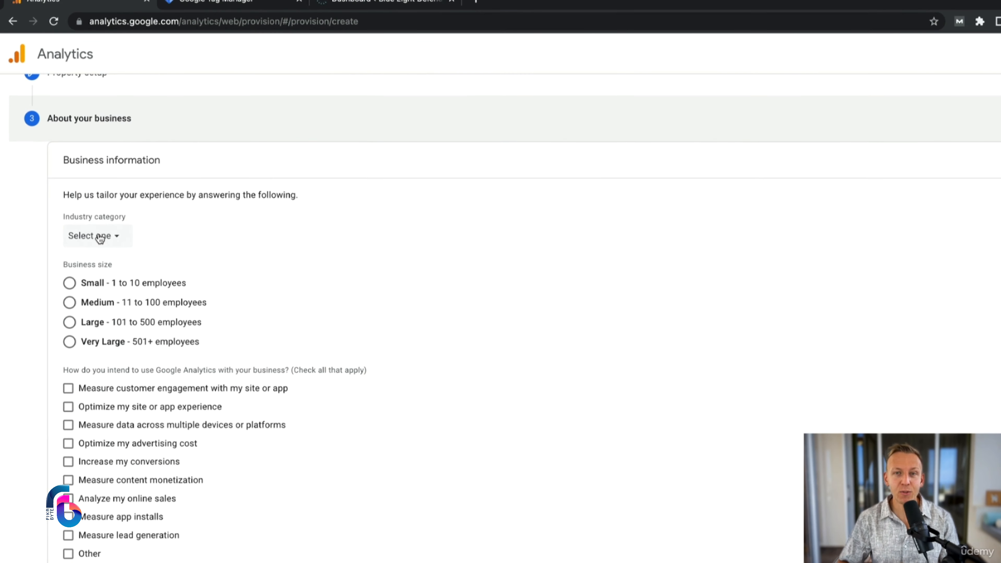
Step: Set the industry category to Other Business Activity and the business size to Small, 1 to 10 employees
{"action": "left_click", "coordinate": [108, 241]}
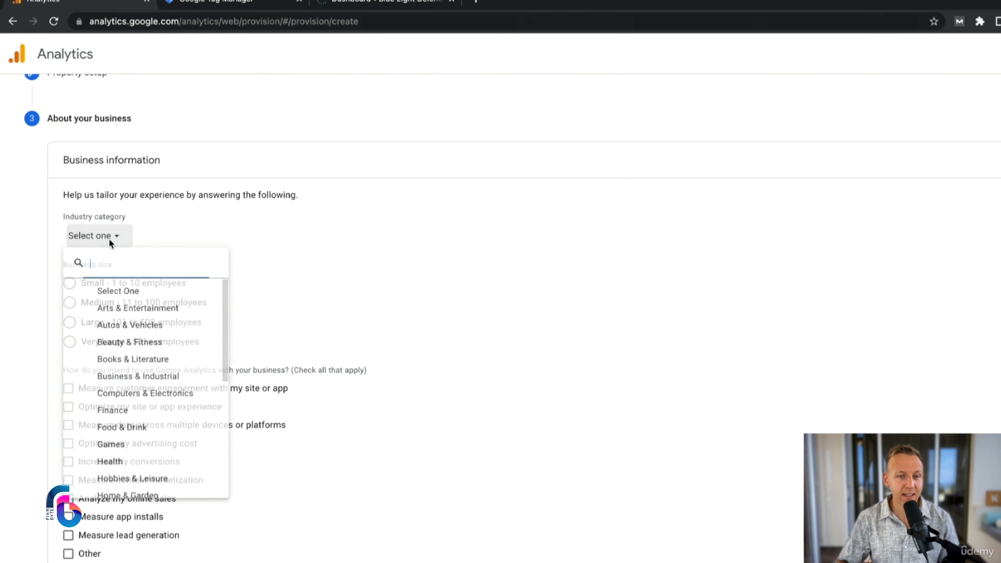
{"action": "scroll", "coordinate": [142, 434], "scroll_direction": "down", "scroll_amount": 10}
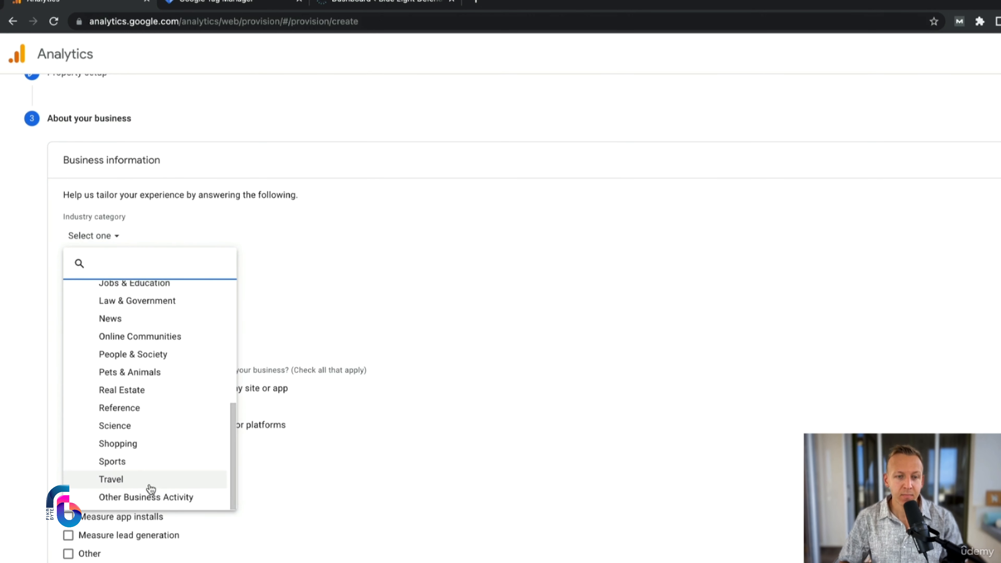
{"action": "left_click", "coordinate": [164, 498]}
{"action": "left_click", "coordinate": [83, 287]}
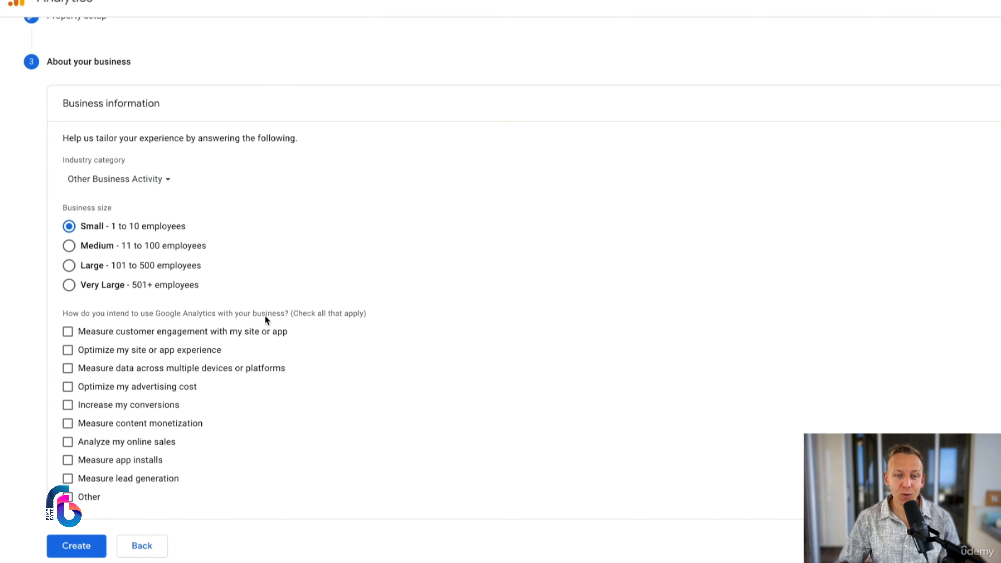
Step: Choose customer engagement, multi-device data, conversions, content monetization, online sales and lead generation as intended uses, and create the account
{"action": "left_click", "coordinate": [136, 331]}
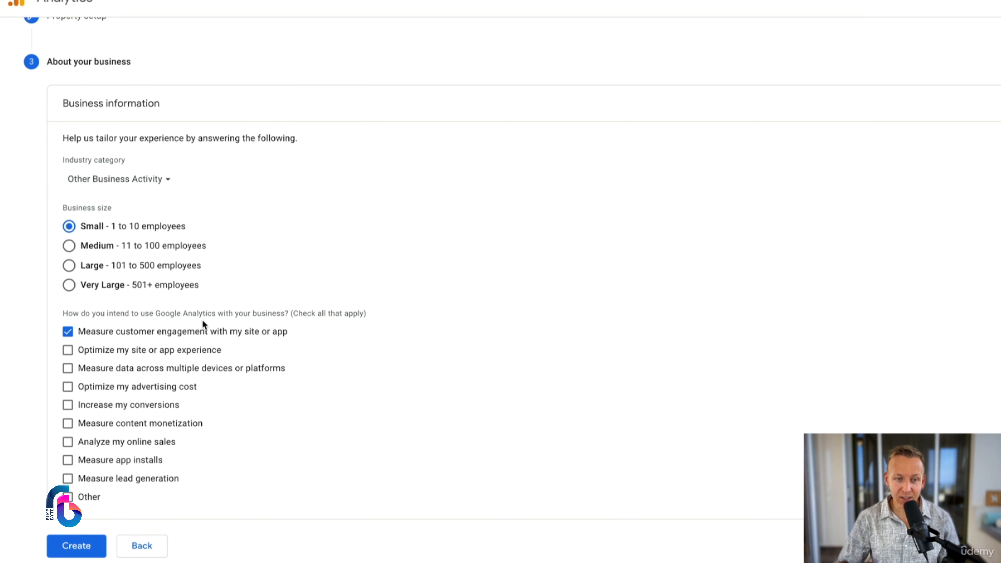
{"action": "left_click", "coordinate": [120, 373]}
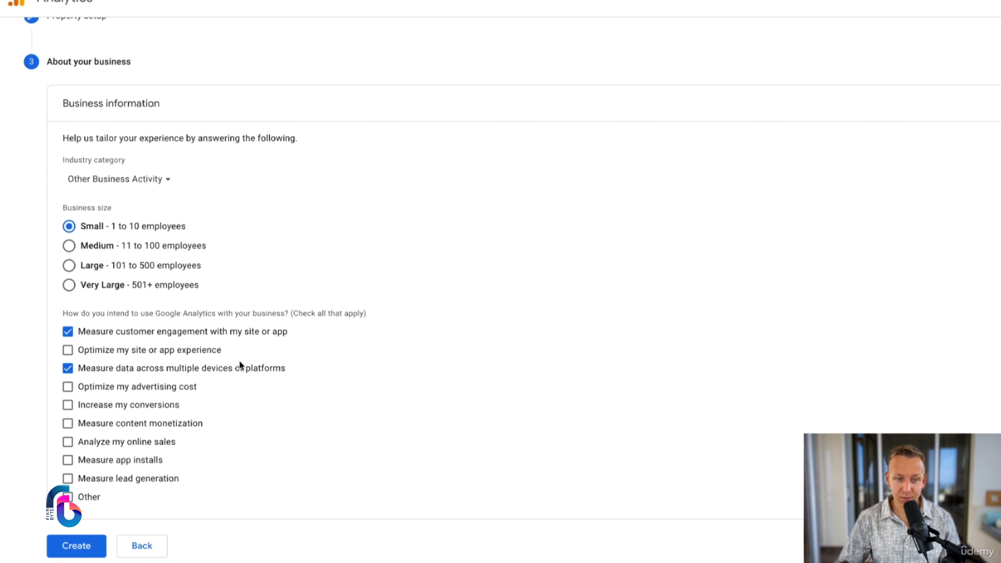
{"action": "left_click", "coordinate": [122, 410]}
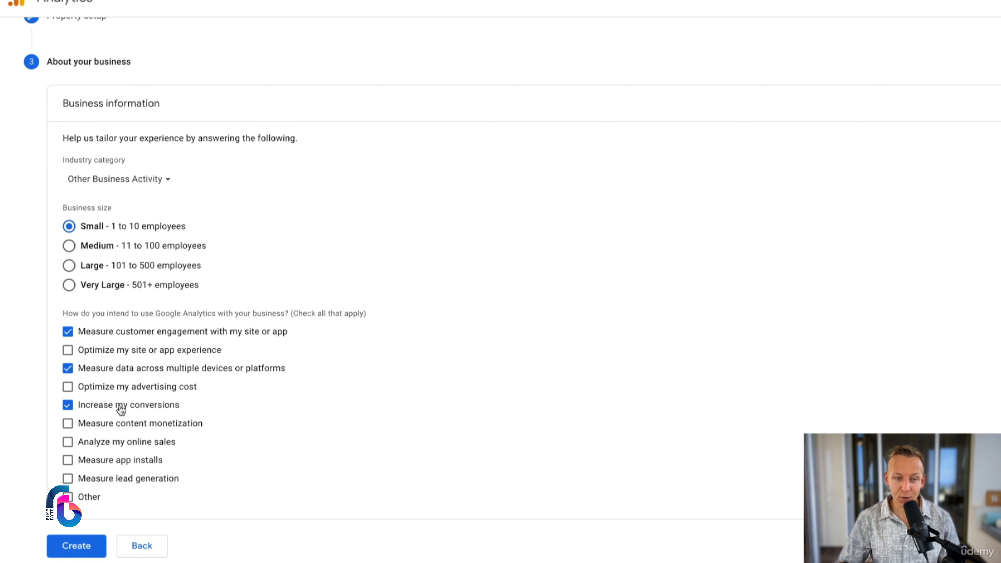
{"action": "left_click", "coordinate": [93, 426]}
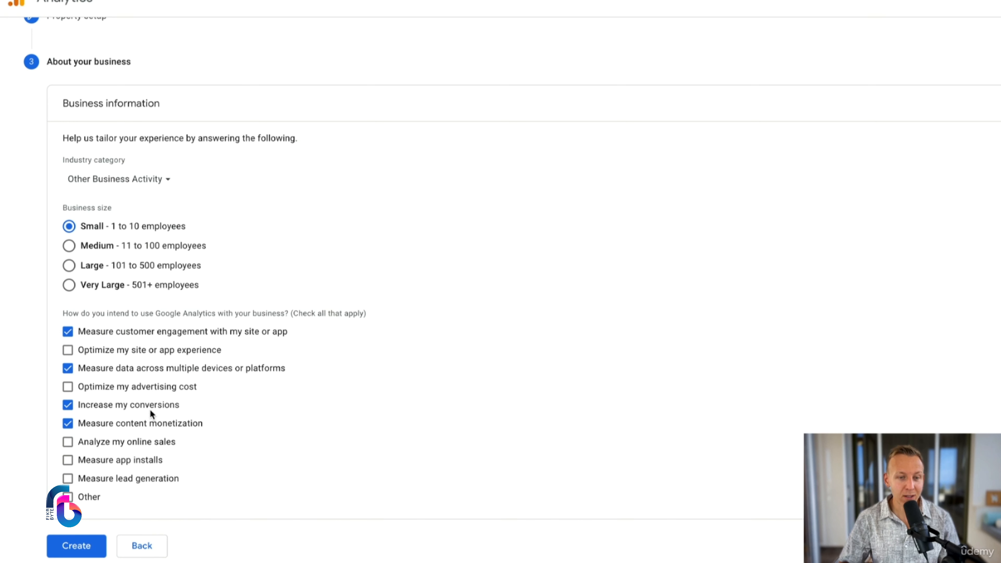
{"action": "left_click", "coordinate": [118, 446]}
{"action": "left_click", "coordinate": [132, 482]}
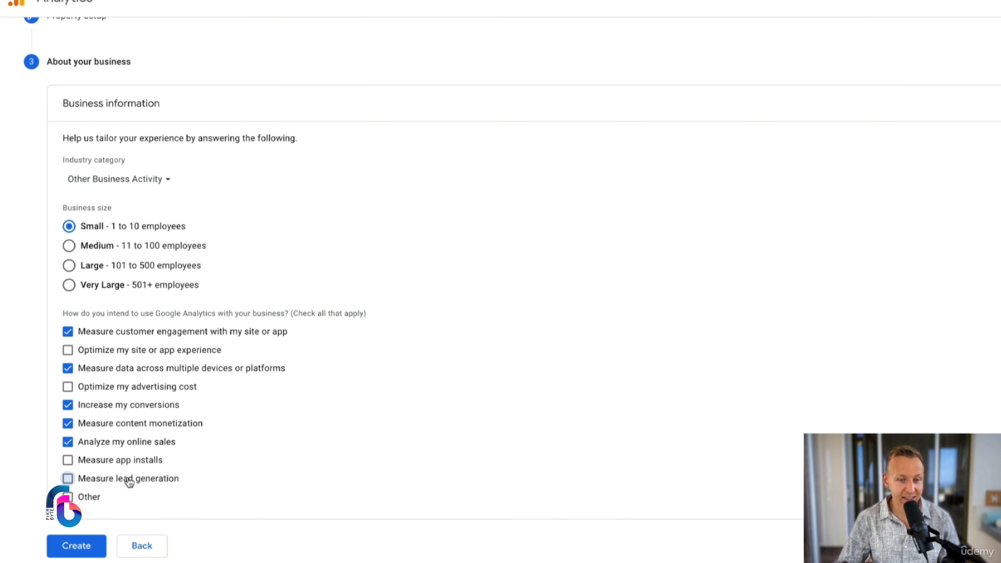
{"action": "left_click", "coordinate": [74, 551]}
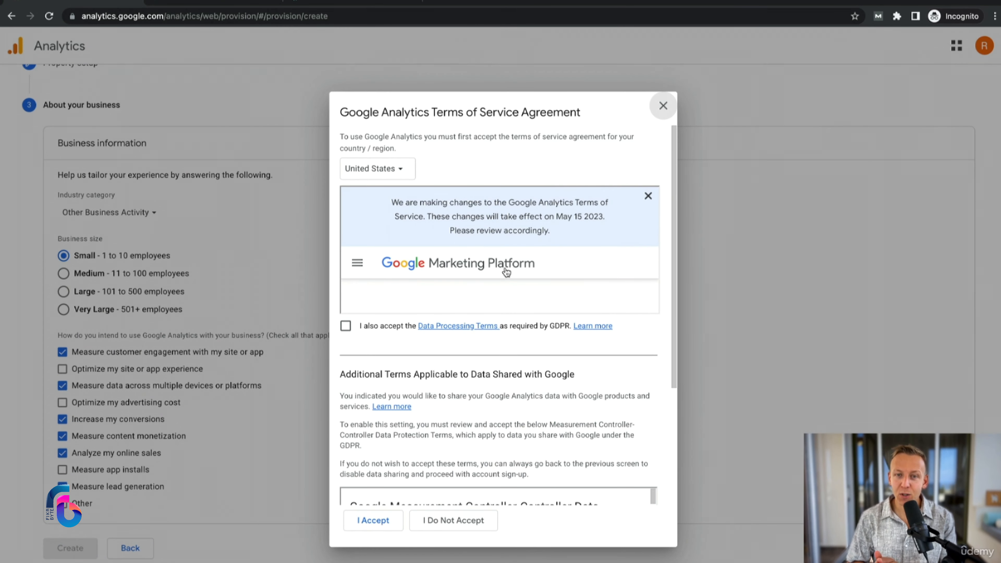
Step: Look through the Google Analytics Terms of Service and accept the GDPR Data Processing Terms
{"action": "scroll", "coordinate": [543, 221], "scroll_direction": "down", "scroll_amount": 5}
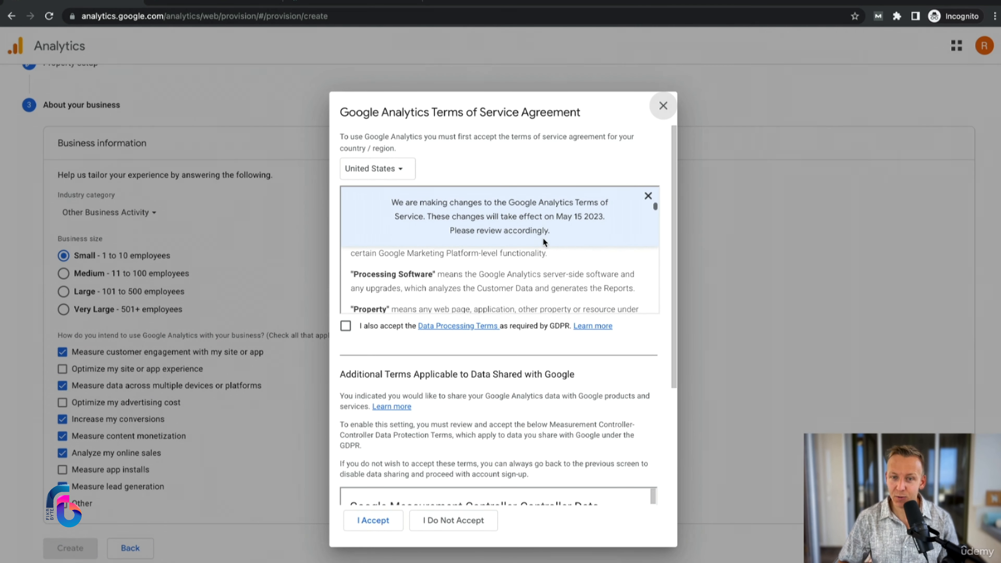
{"action": "scroll", "coordinate": [543, 239], "scroll_direction": "down", "scroll_amount": 8}
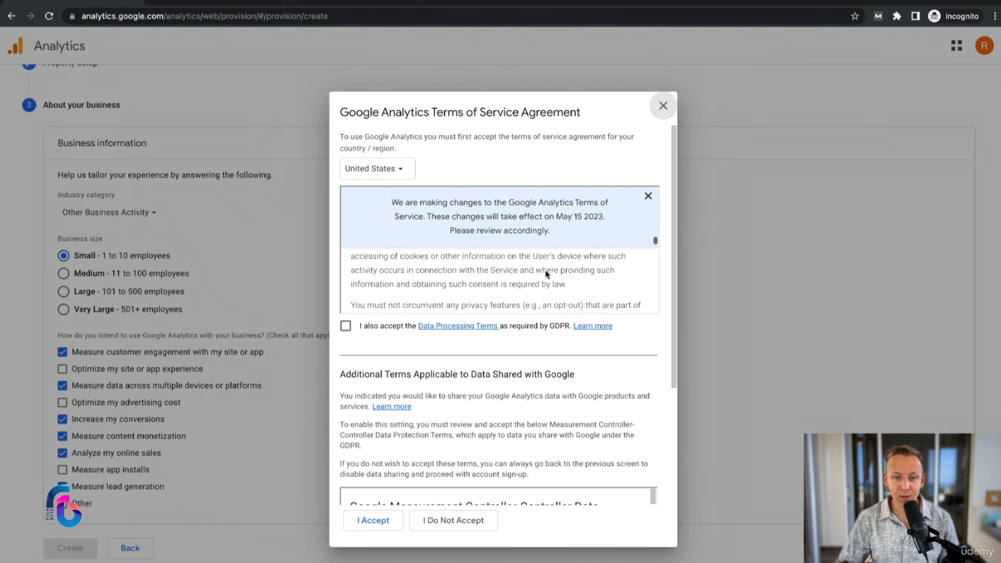
{"action": "scroll", "coordinate": [545, 270], "scroll_direction": "down", "scroll_amount": 2}
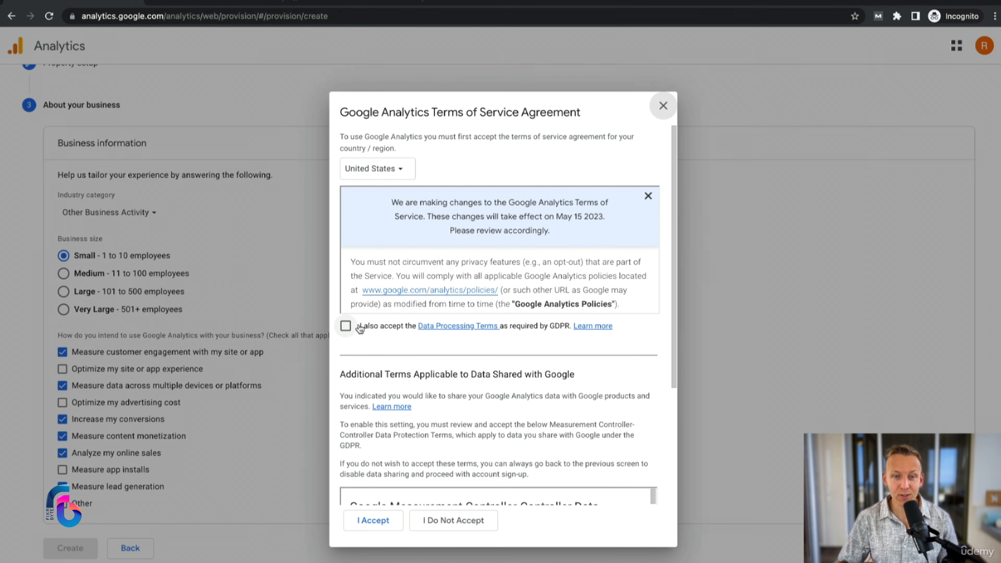
{"action": "left_click", "coordinate": [345, 326]}
Step: Accept the Measurement Controller-Controller Data Protection Terms with the service agreement, and save the email communication preferences with no options selected
{"action": "scroll", "coordinate": [513, 412], "scroll_direction": "down", "scroll_amount": 4}
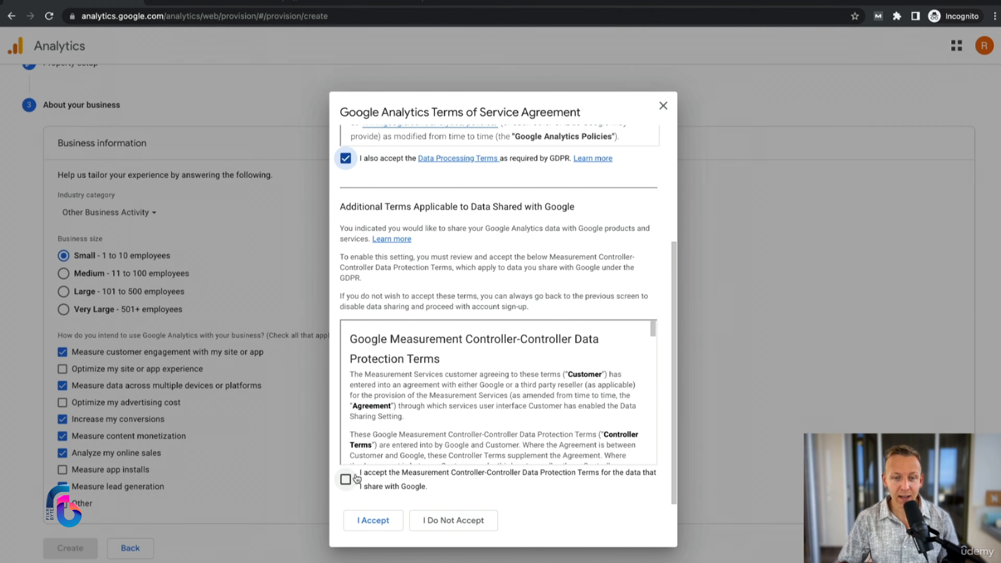
{"action": "scroll", "coordinate": [489, 392], "scroll_direction": "down", "scroll_amount": 5}
{"action": "scroll", "coordinate": [489, 392], "scroll_direction": "down", "scroll_amount": 15}
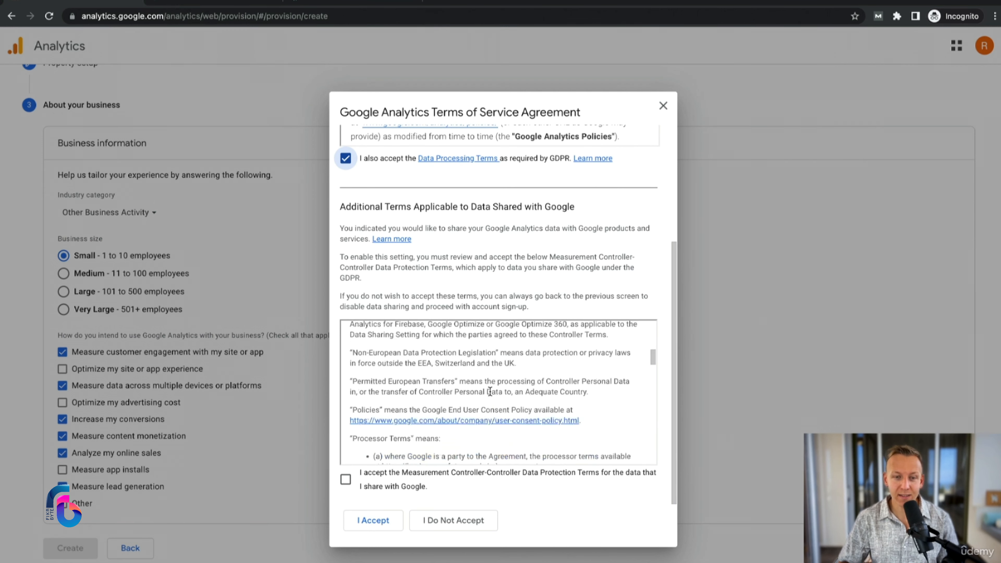
{"action": "scroll", "coordinate": [491, 393], "scroll_direction": "down", "scroll_amount": 8}
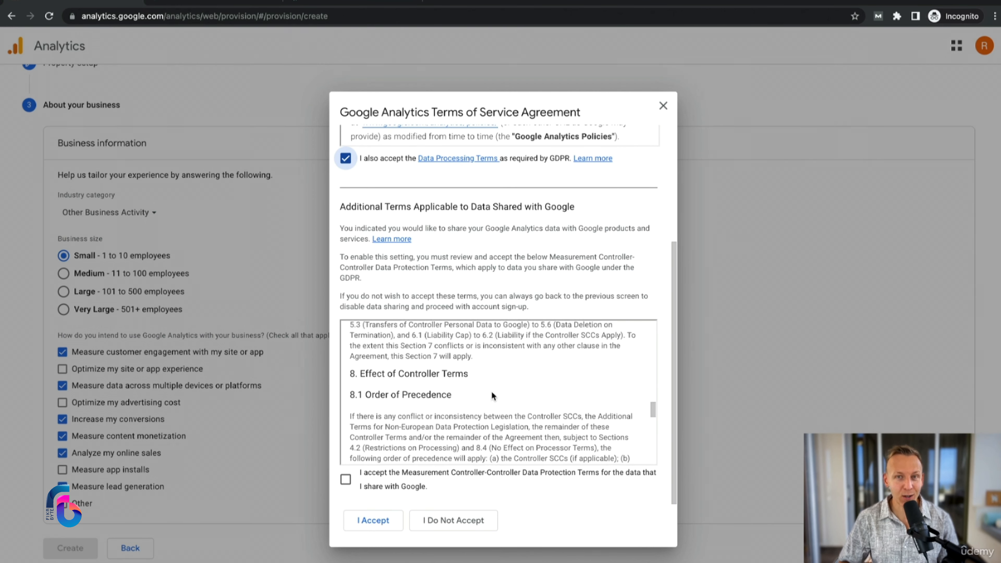
{"action": "scroll", "coordinate": [444, 409], "scroll_direction": "down", "scroll_amount": 5}
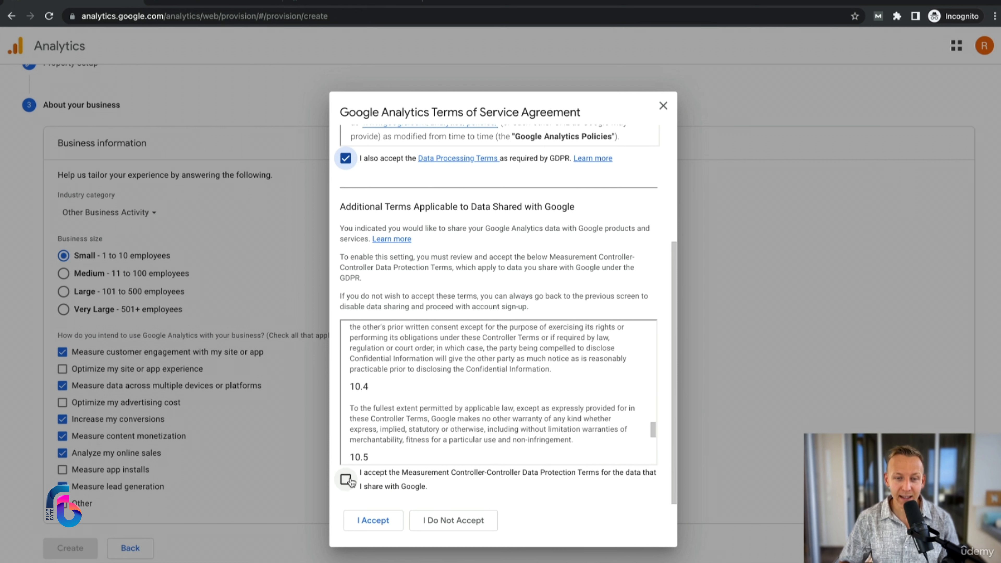
{"action": "left_click", "coordinate": [346, 479]}
{"action": "left_click", "coordinate": [375, 521]}
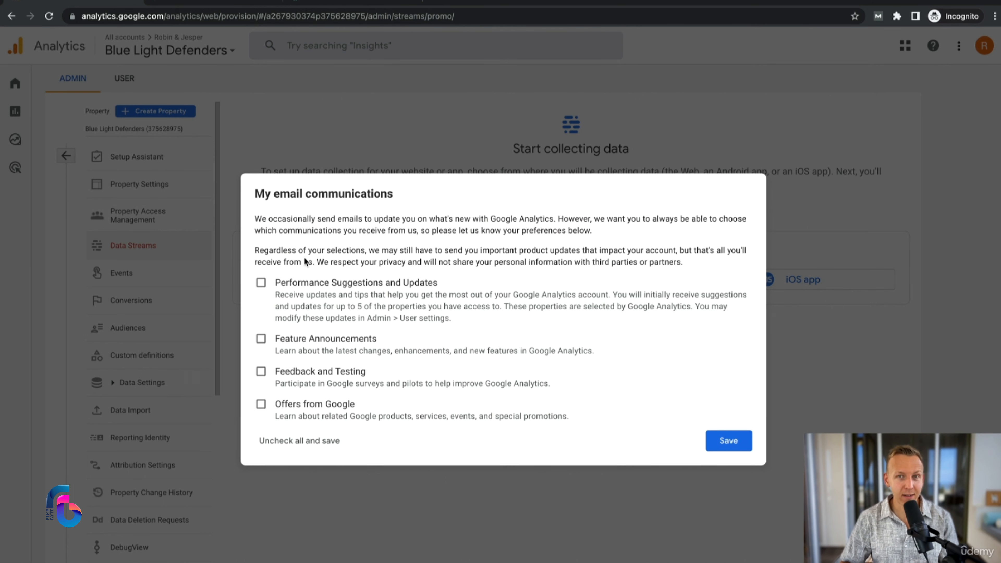
{"action": "left_click", "coordinate": [734, 445]}
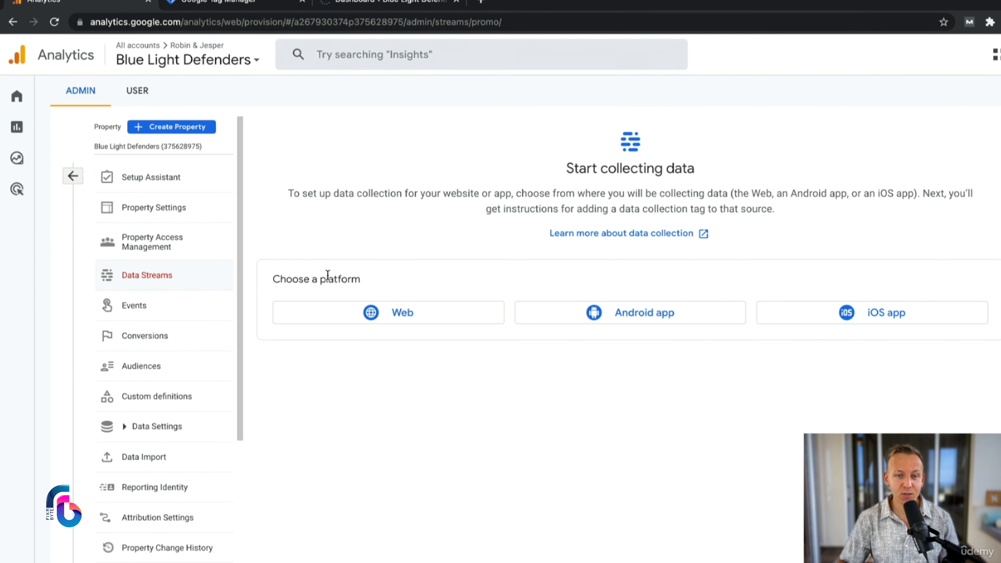
{"action": "left_click", "coordinate": [399, 319]}
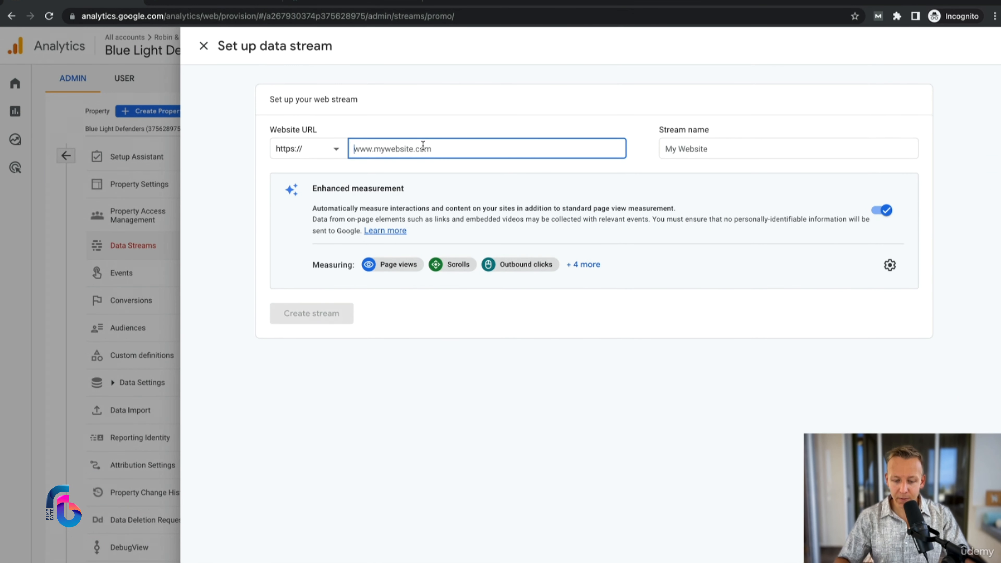
{"action": "type", "text": "bluelight"}
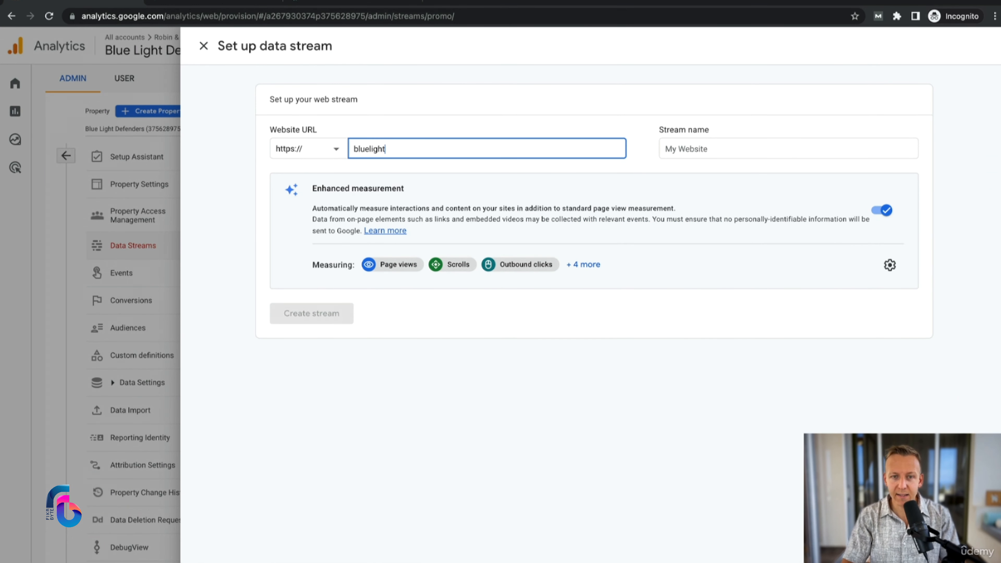
{"action": "type", "text": "defenders.com"}
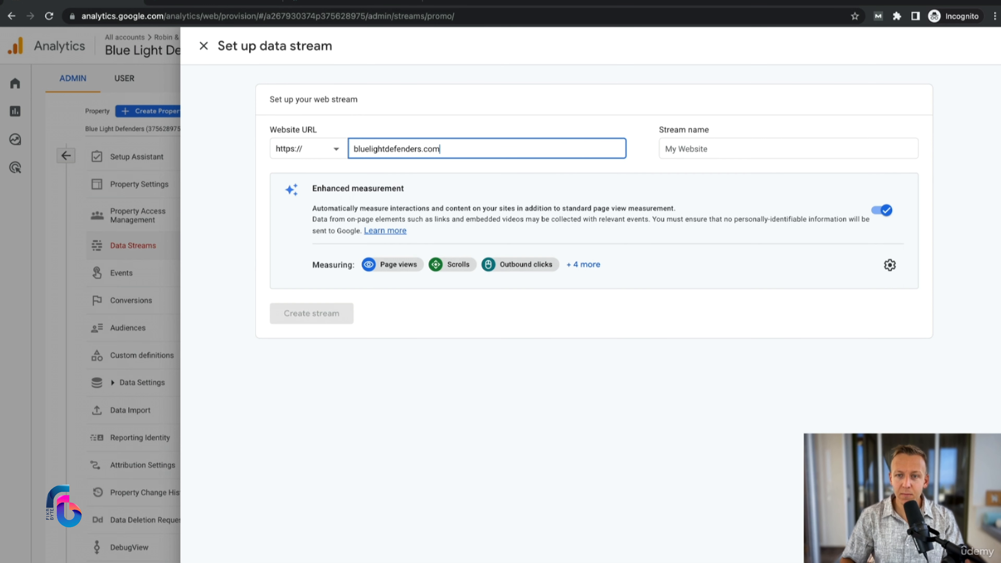
{"action": "left_click", "coordinate": [719, 146]}
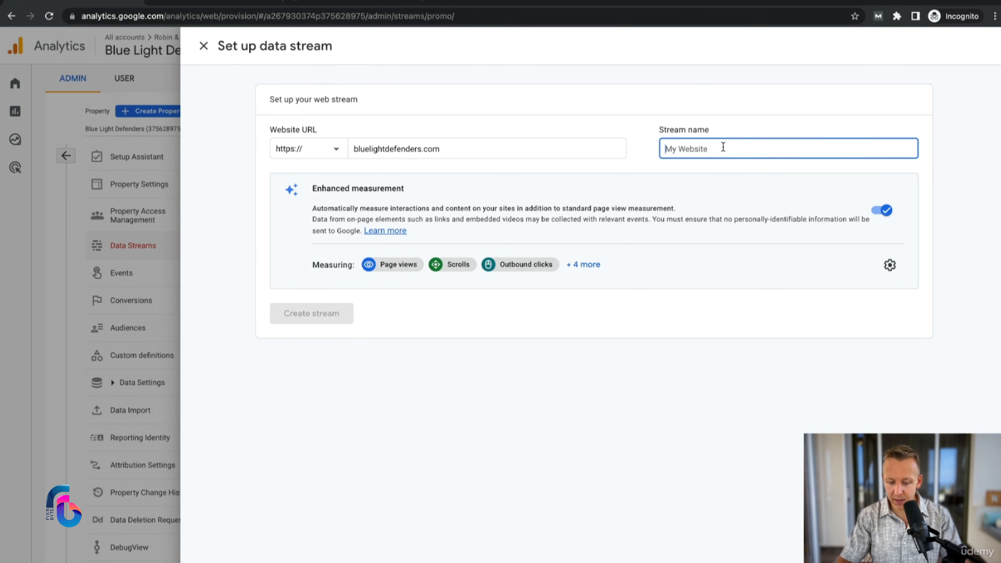
{"action": "type", "text": "Blue light defender"}
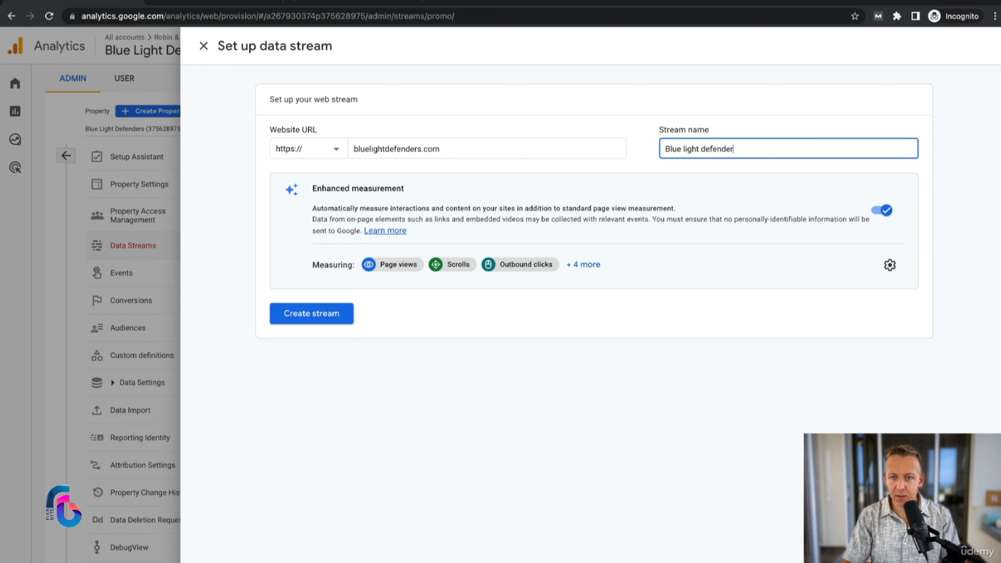
{"action": "type", "text": "s website"}
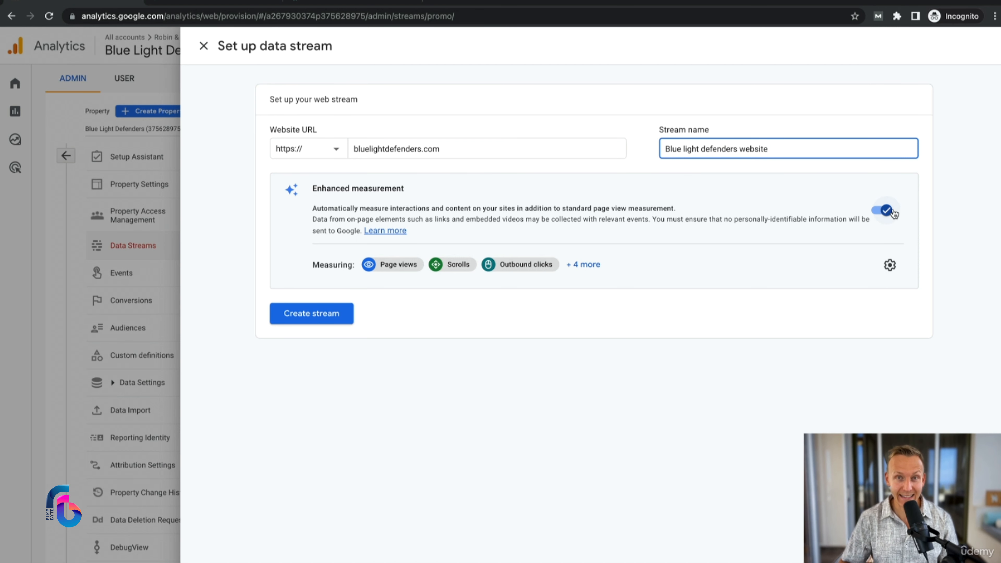
{"action": "left_click", "coordinate": [308, 318]}
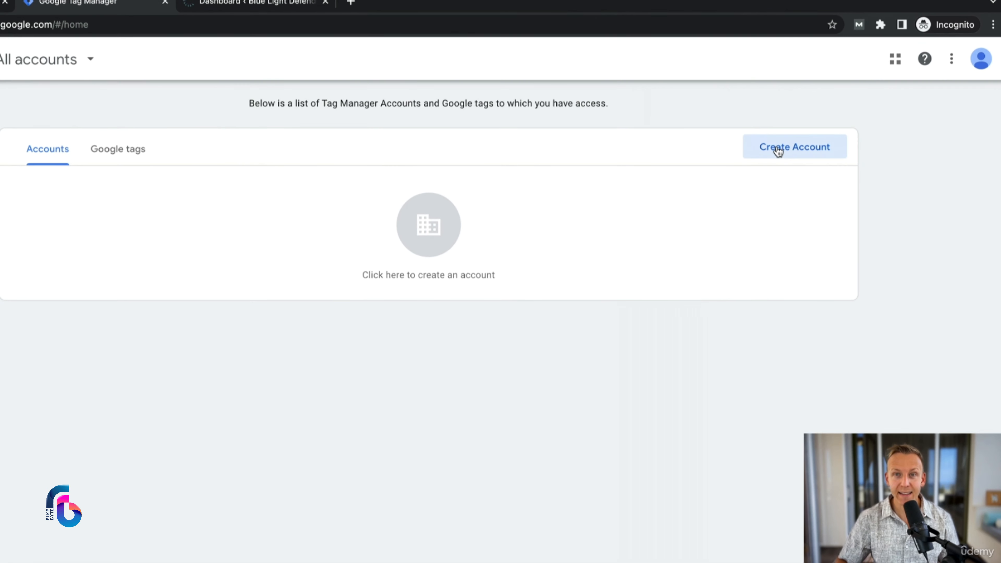
Step: Start a new Google Tag Manager account, enter the owners' names as the account name and set the country to Cyprus
{"action": "left_click", "coordinate": [783, 148]}
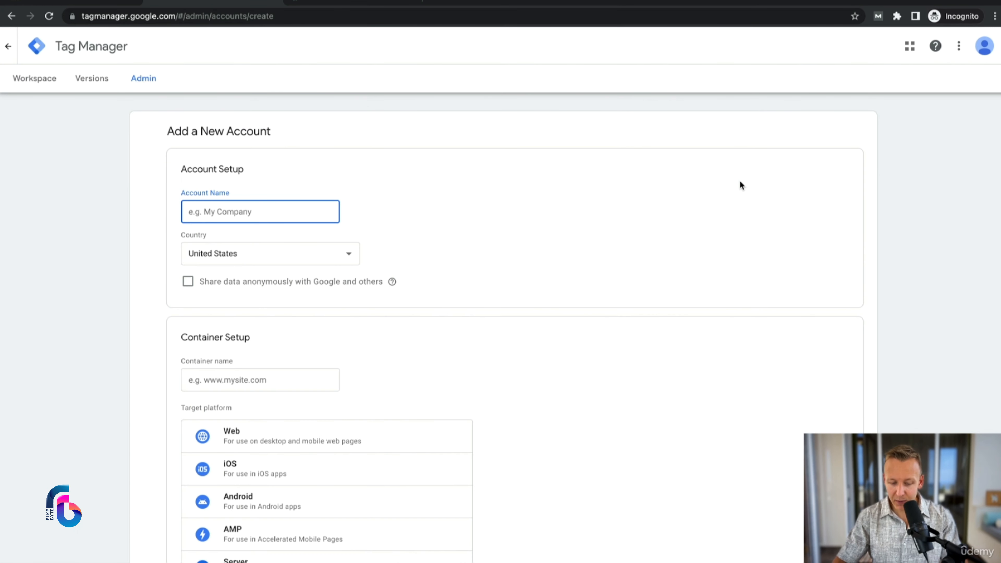
{"action": "type", "text": "Robin & Jesper"}
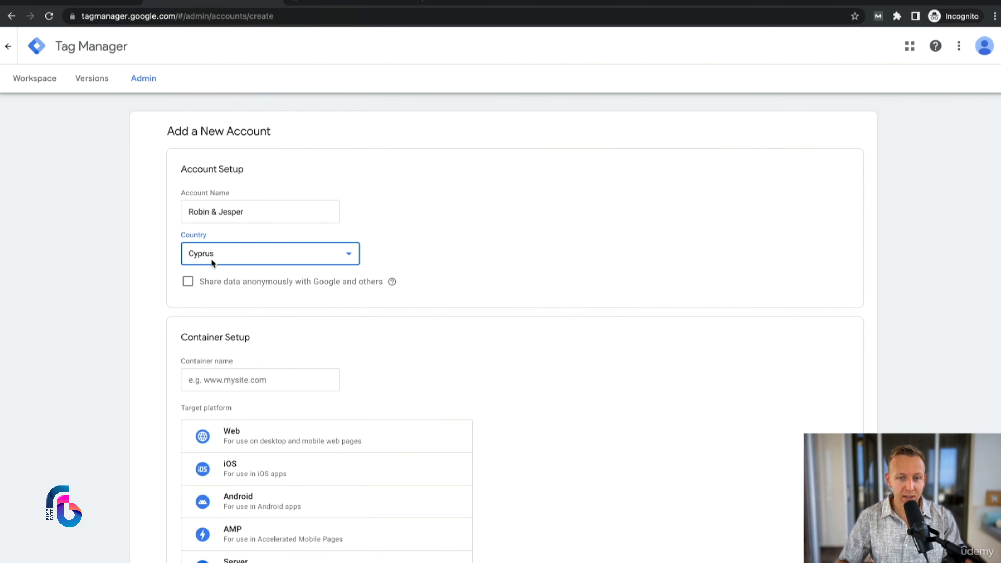
{"action": "scroll", "coordinate": [360, 311], "scroll_direction": "down", "scroll_amount": 1}
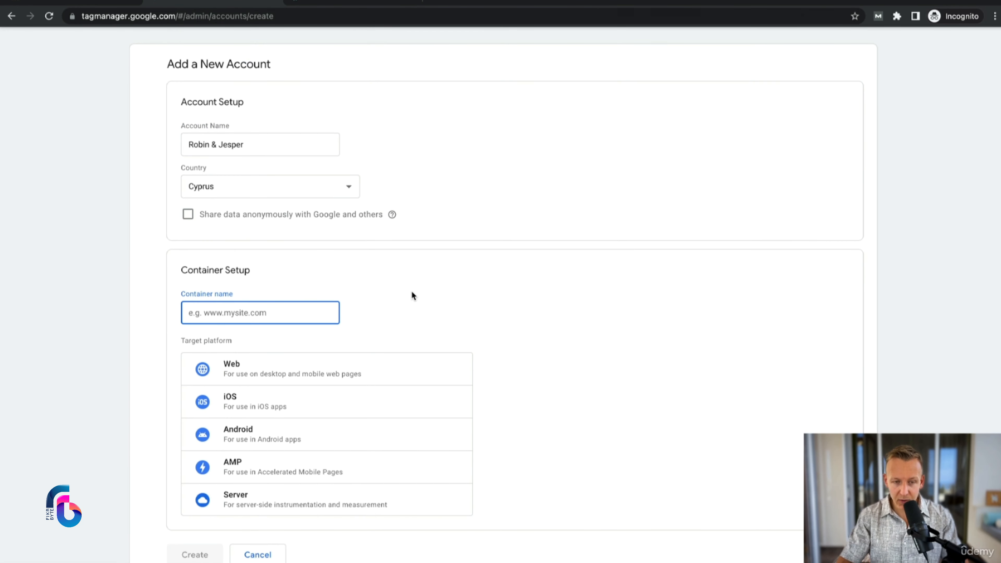
Step: Set up a Web container named bluelightdefenders.com and create it, accepting the Tag Manager Terms of Service Agreement
{"action": "type", "text": "bluel"}
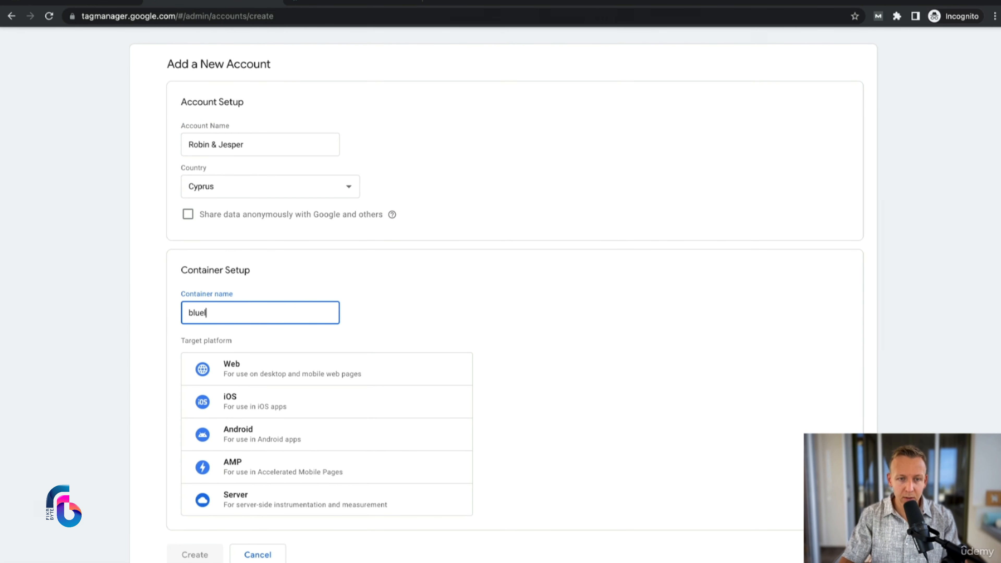
{"action": "type", "text": "ightdefenders.com"}
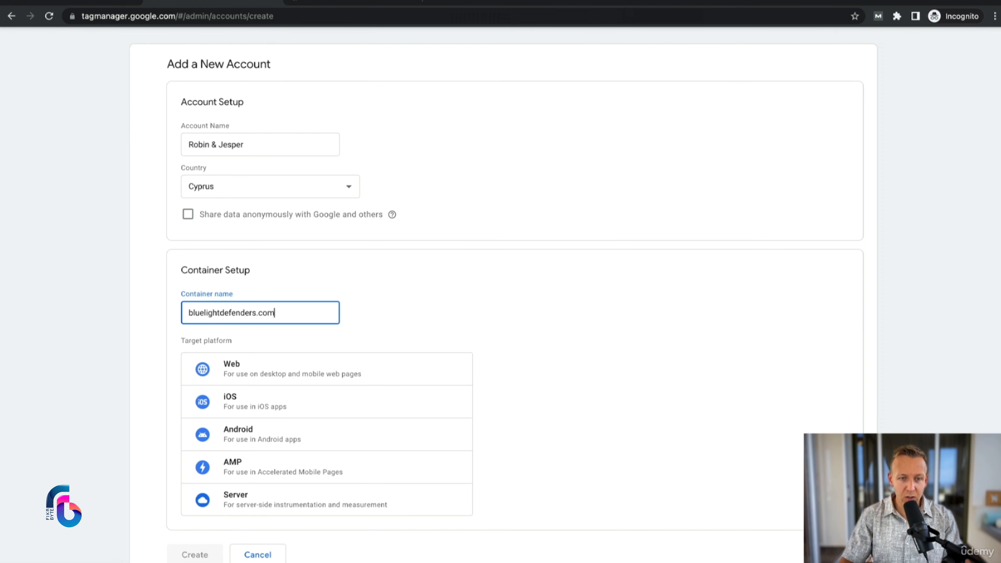
{"action": "left_click", "coordinate": [280, 373]}
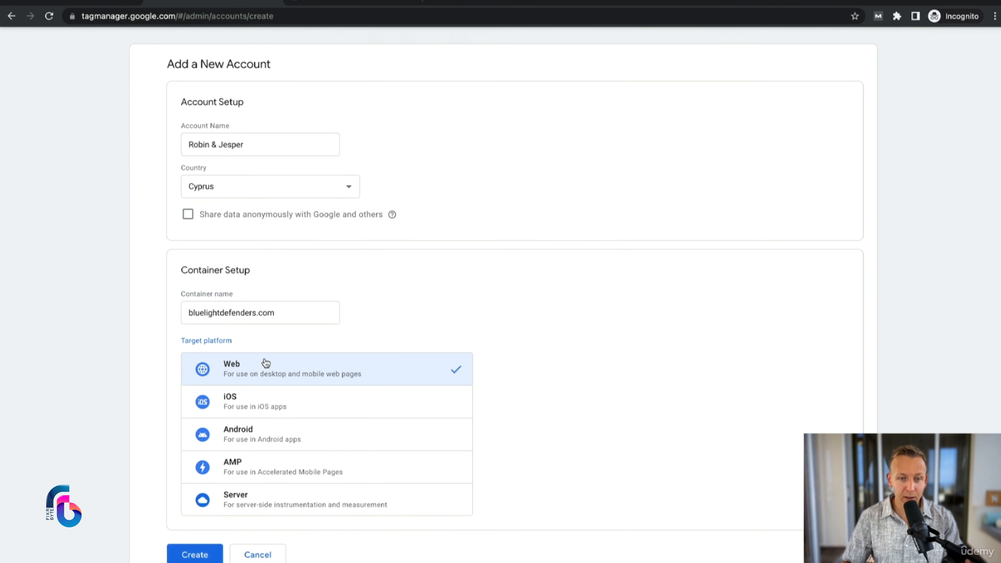
{"action": "left_click", "coordinate": [188, 509]}
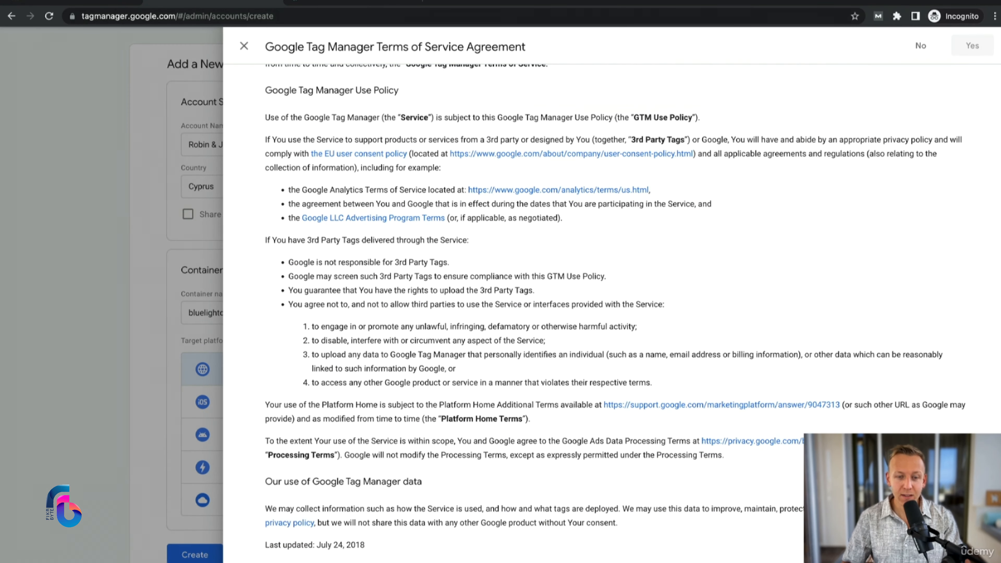
{"action": "left_click", "coordinate": [270, 538]}
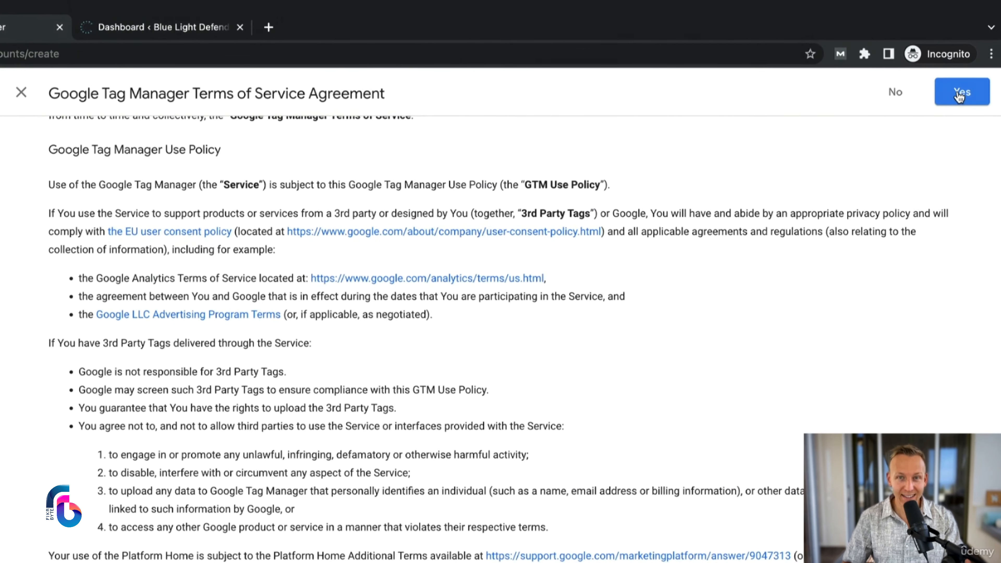
{"action": "left_click", "coordinate": [962, 92]}
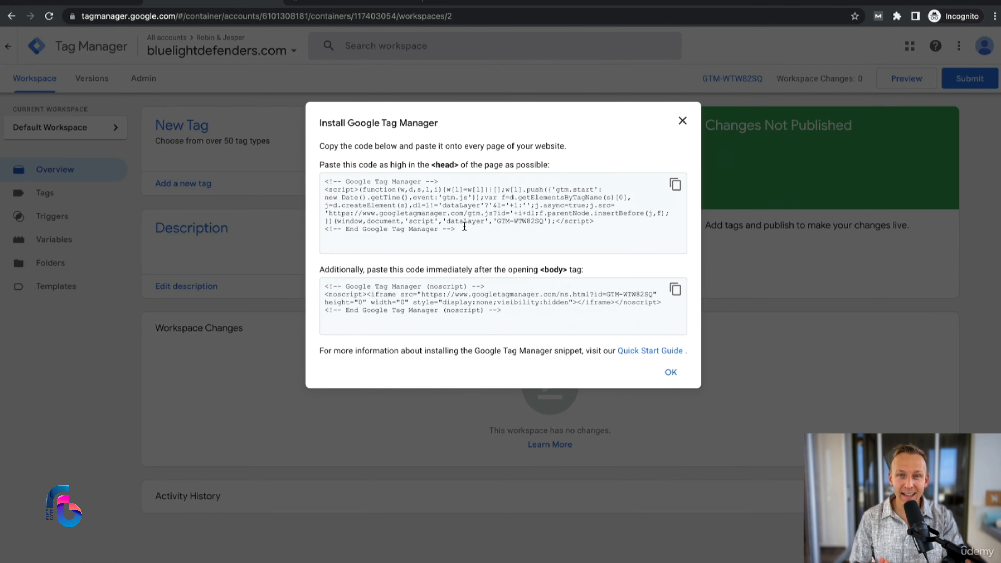
Step: Switch to the site's WordPress dashboard, and install and activate the WPCode plugin
{"action": "left_click_drag", "start_coordinate": [482, 233], "coordinate": [322, 181]}
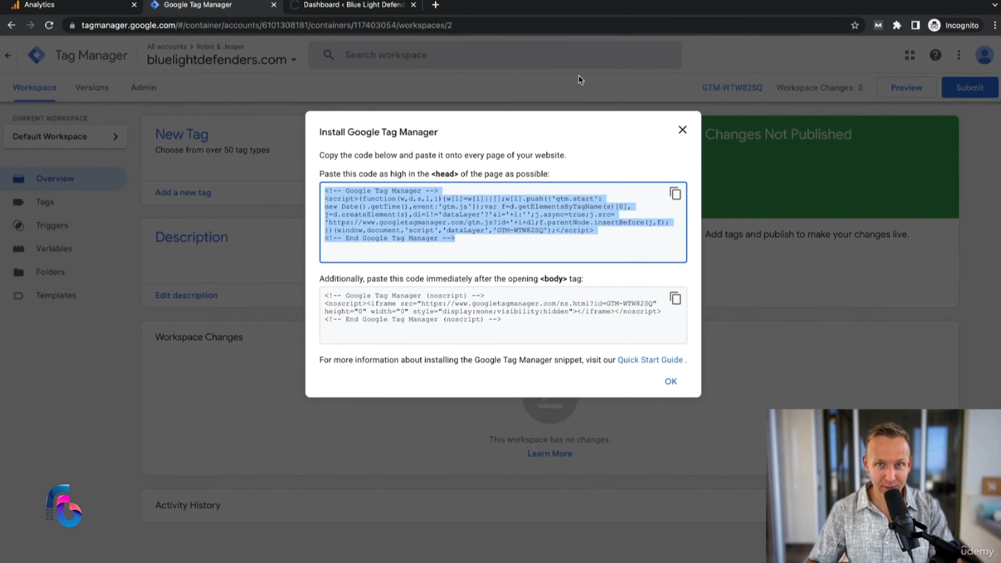
{"action": "left_click", "coordinate": [355, 5]}
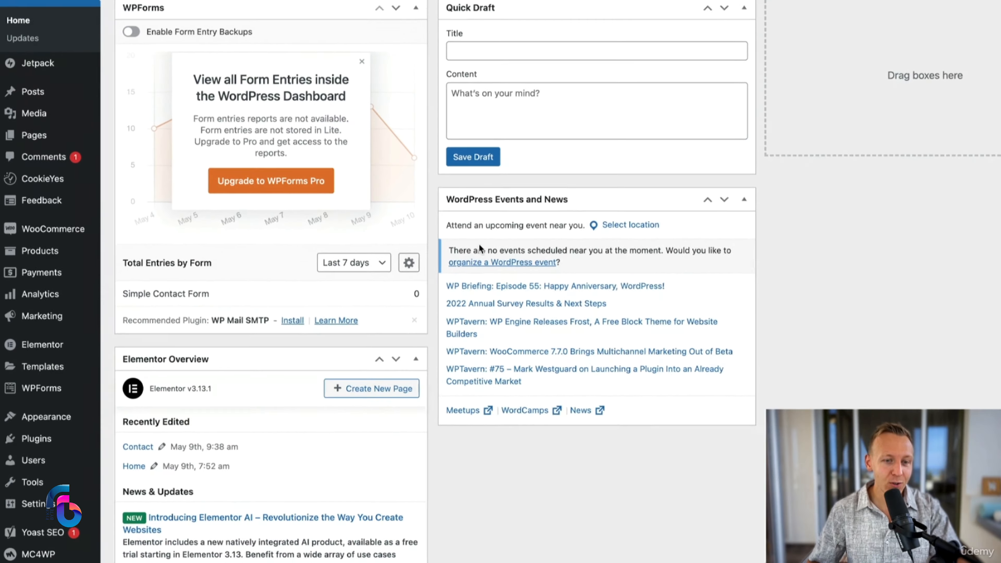
{"action": "mouse_move", "coordinate": [60, 498]}
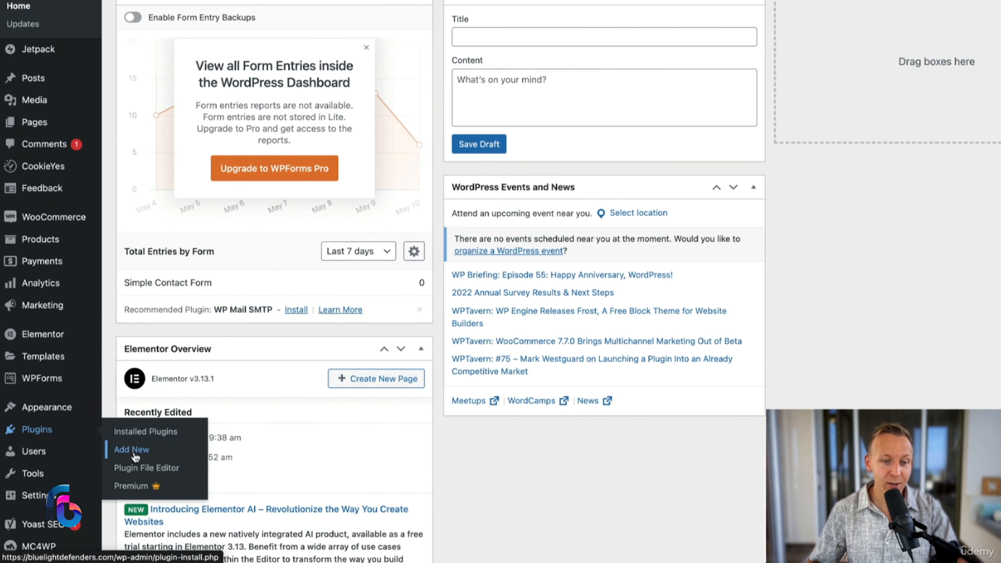
{"action": "left_click", "coordinate": [134, 449]}
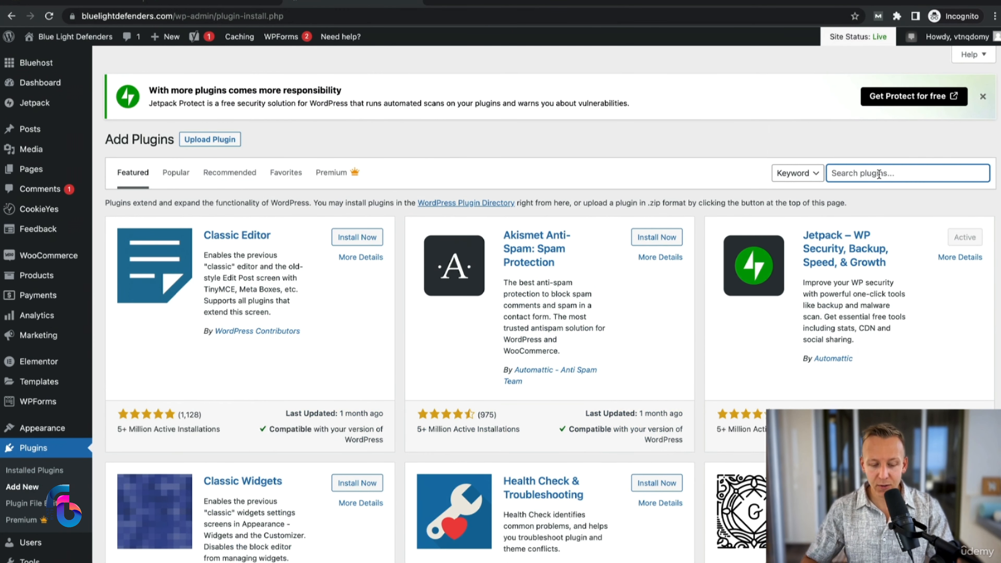
{"action": "left_click", "coordinate": [879, 174]}
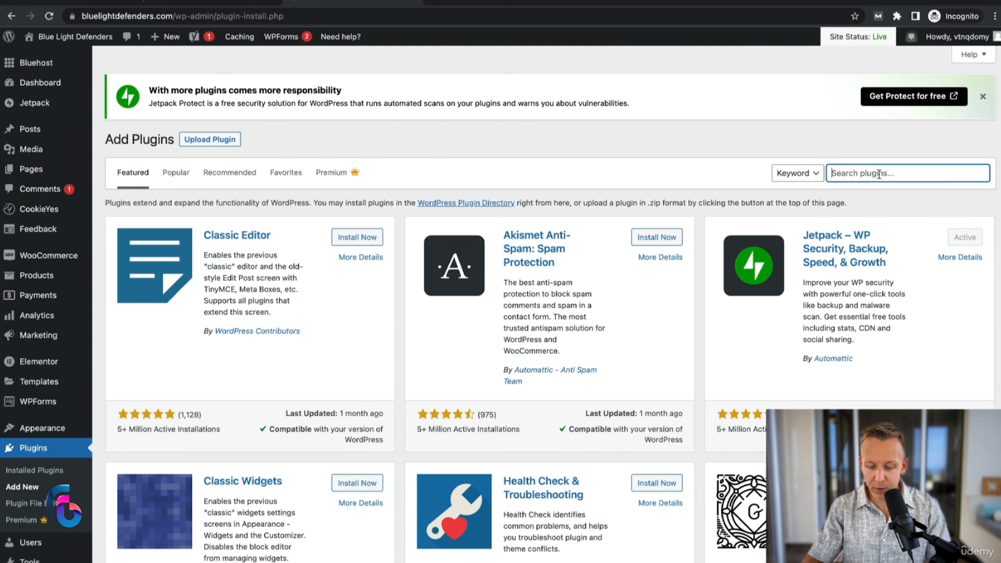
{"action": "type", "text": "wpcode"}
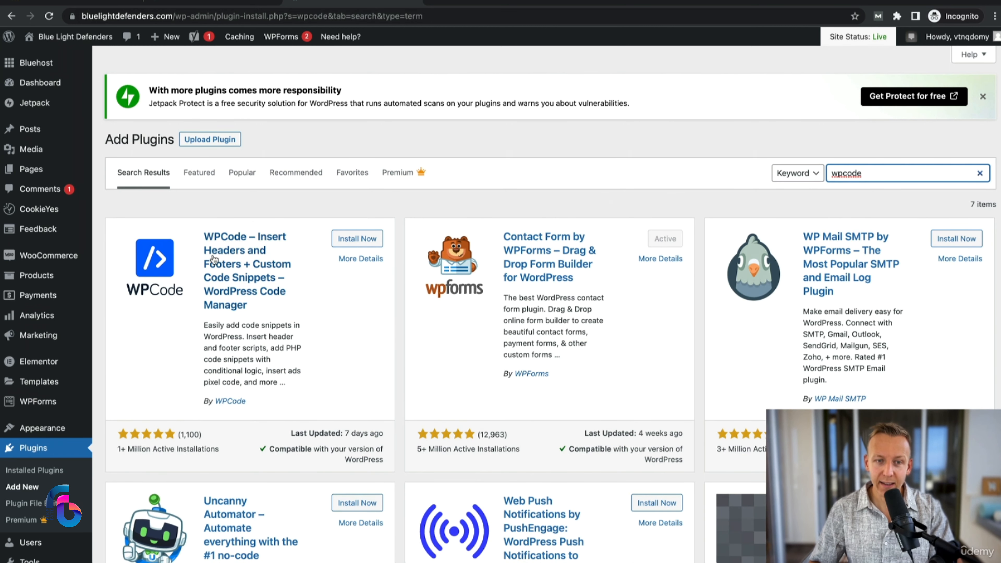
{"action": "left_click", "coordinate": [358, 239]}
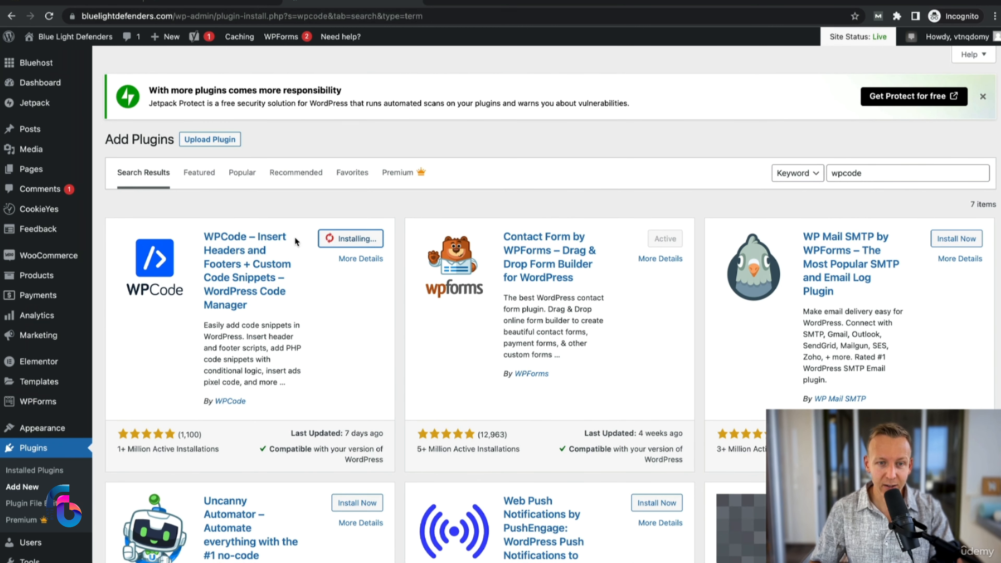
{"action": "left_click", "coordinate": [355, 239]}
Step: Open WPCode's Global Header and Footer settings and look over the Header, Body and Footer code areas
{"action": "scroll", "coordinate": [260, 315], "scroll_direction": "down", "scroll_amount": 2}
{"action": "scroll", "coordinate": [260, 315], "scroll_direction": "down", "scroll_amount": 9}
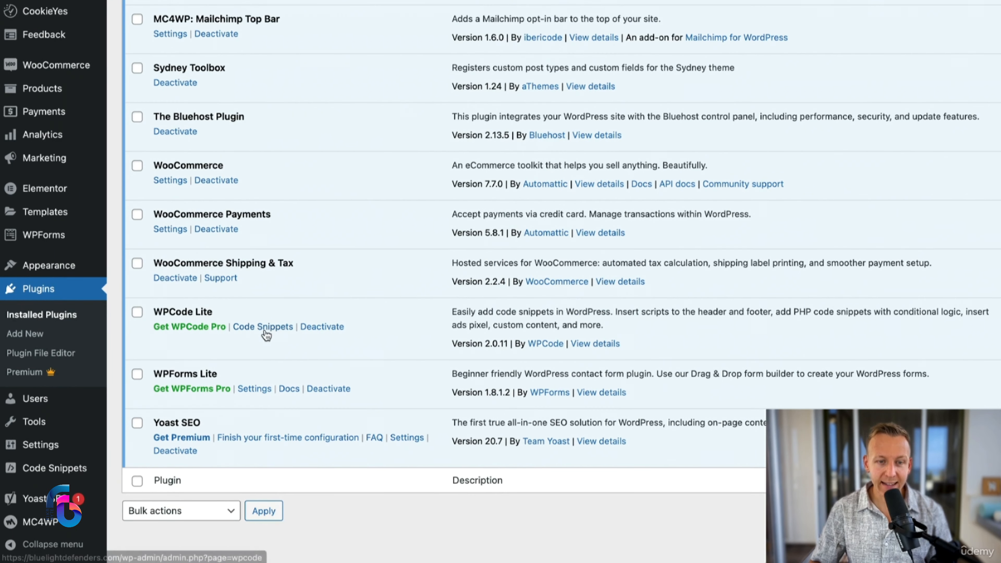
{"action": "left_click", "coordinate": [263, 328]}
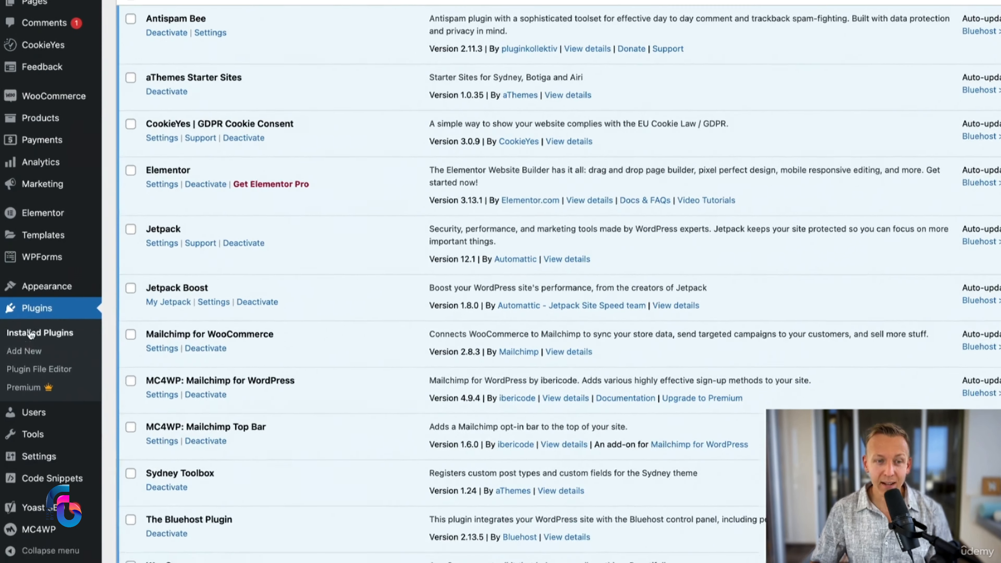
{"action": "scroll", "coordinate": [35, 435], "scroll_direction": "down", "scroll_amount": 5}
{"action": "mouse_move", "coordinate": [43, 478]}
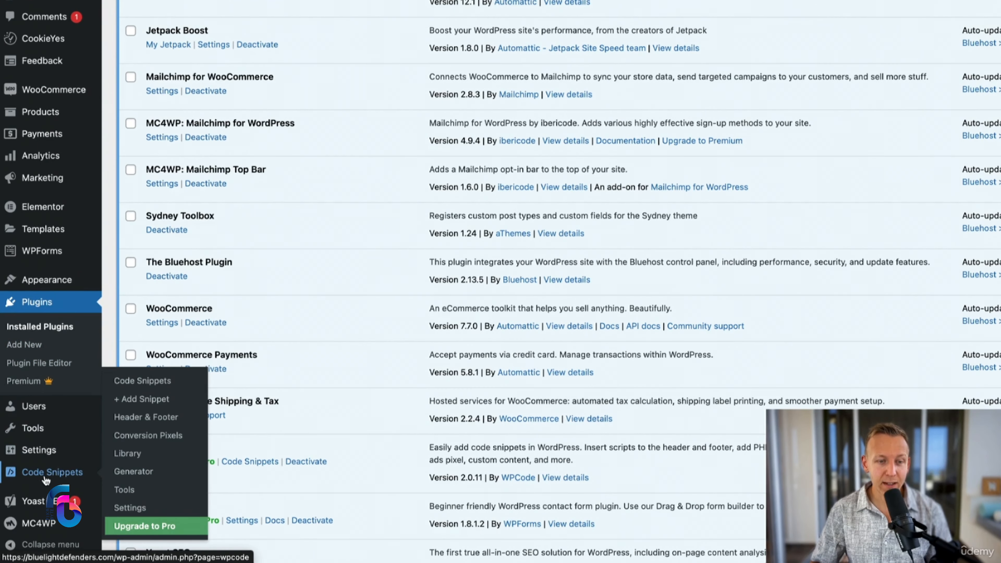
{"action": "left_click", "coordinate": [153, 420]}
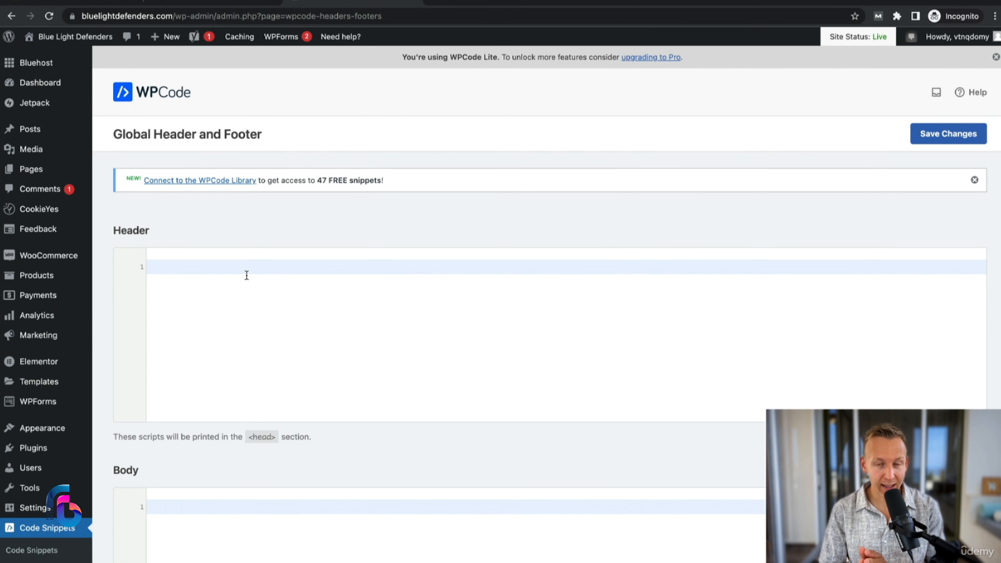
{"action": "scroll", "coordinate": [246, 275], "scroll_direction": "down", "scroll_amount": 3}
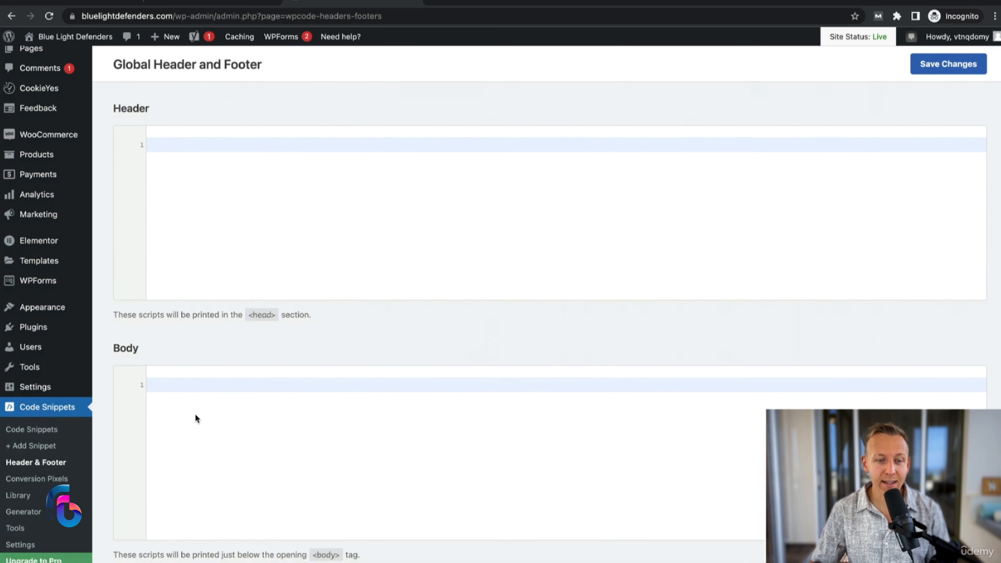
{"action": "scroll", "coordinate": [204, 408], "scroll_direction": "down", "scroll_amount": 5}
{"action": "scroll", "coordinate": [205, 411], "scroll_direction": "up", "scroll_amount": 8}
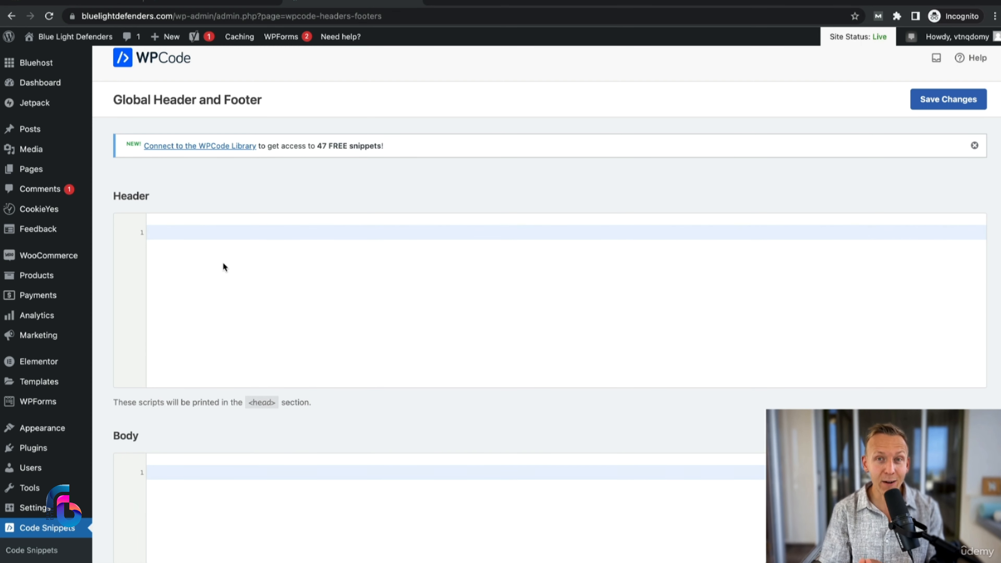
Step: Copy the head code snippet from Google Tag Manager and paste it into WPCode's Header code area in WordPress
{"action": "left_click", "coordinate": [519, 251]}
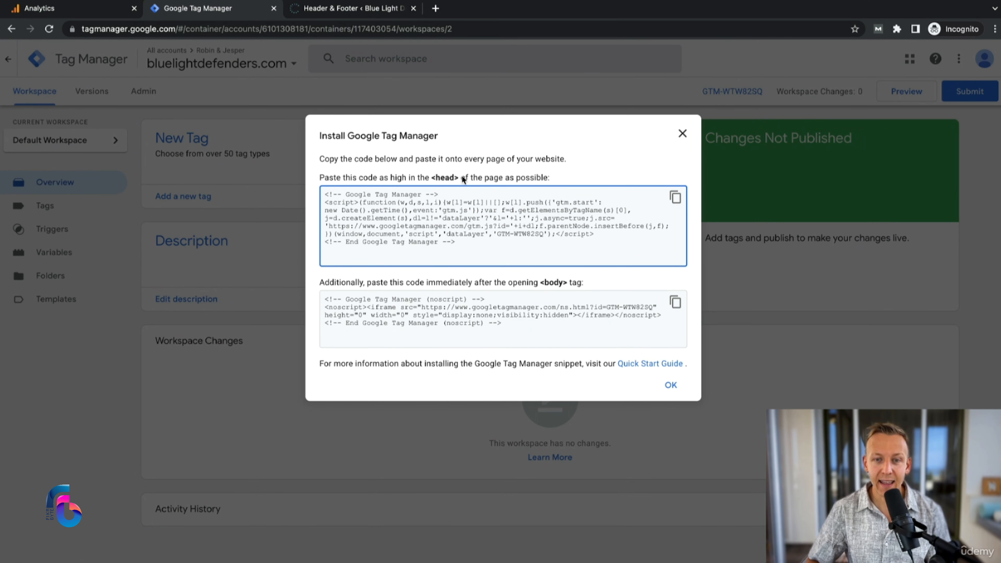
{"action": "left_click", "coordinate": [675, 198]}
{"action": "key", "text": "ctrl+c"}
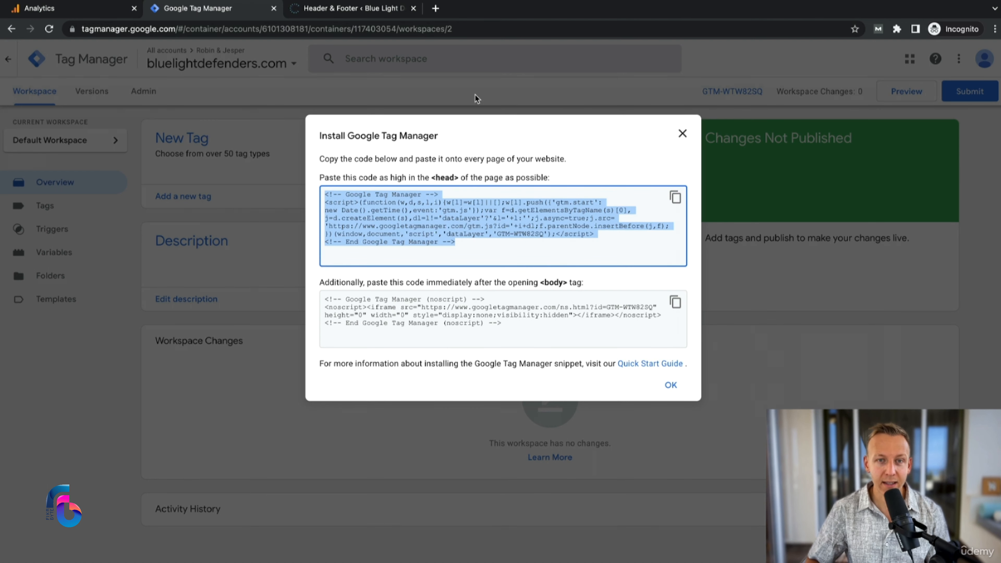
{"action": "left_click", "coordinate": [367, 10]}
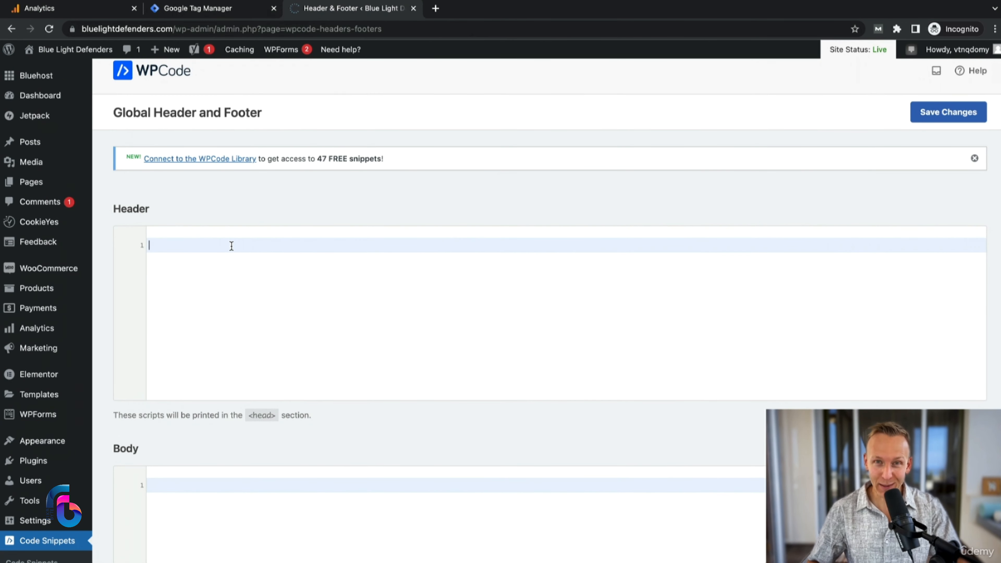
{"action": "left_click", "coordinate": [231, 246]}
{"action": "key", "text": "ctrl+v"}
Step: Copy the noscript body snippet from Google Tag Manager and paste it into WPCode's Body code area in WordPress
{"action": "scroll", "coordinate": [325, 334], "scroll_direction": "down", "scroll_amount": 7}
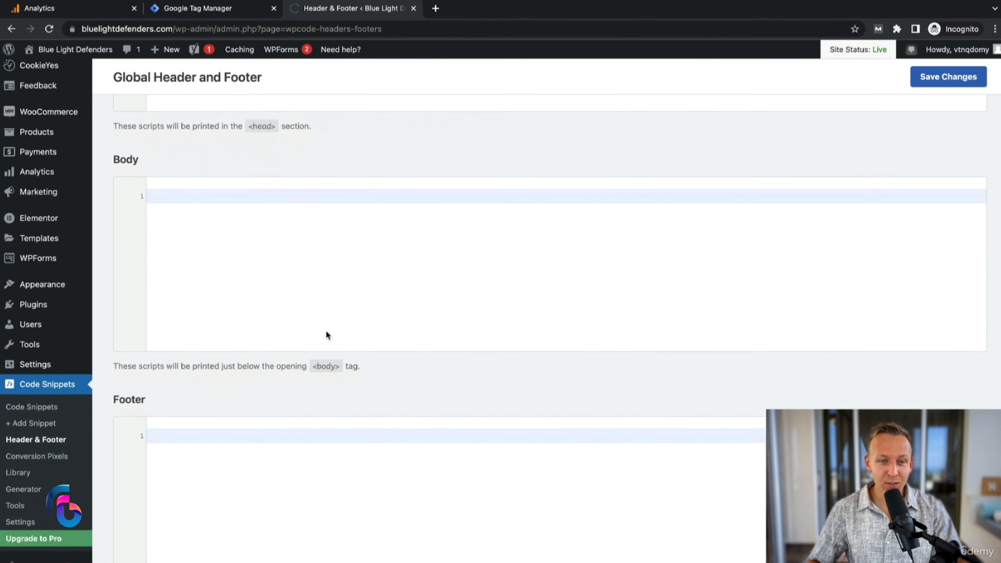
{"action": "left_click", "coordinate": [178, 190]}
{"action": "left_click", "coordinate": [253, 10]}
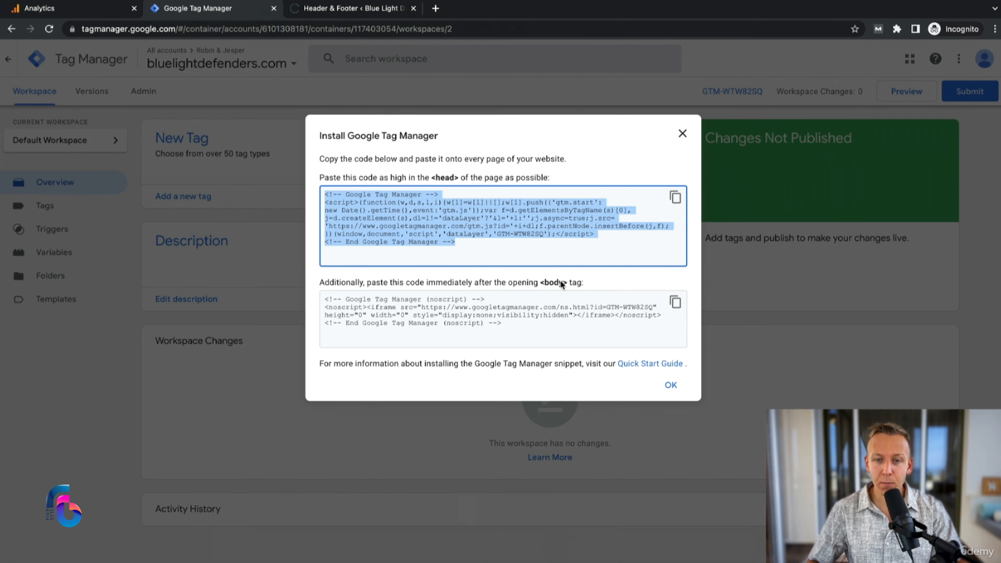
{"action": "left_click", "coordinate": [676, 303]}
{"action": "left_click", "coordinate": [374, 8]}
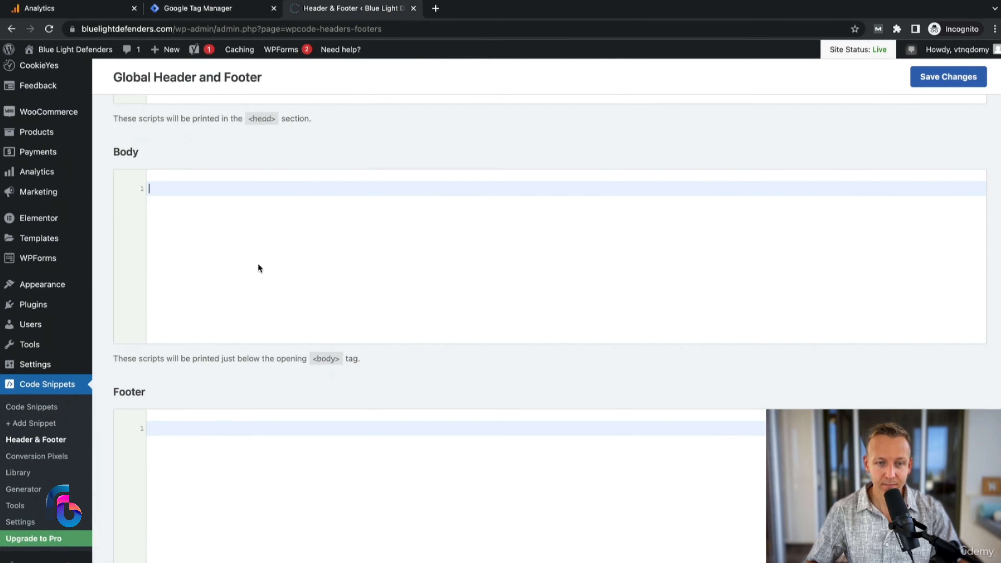
{"action": "left_click", "coordinate": [218, 429]}
{"action": "key", "text": "super+v"}
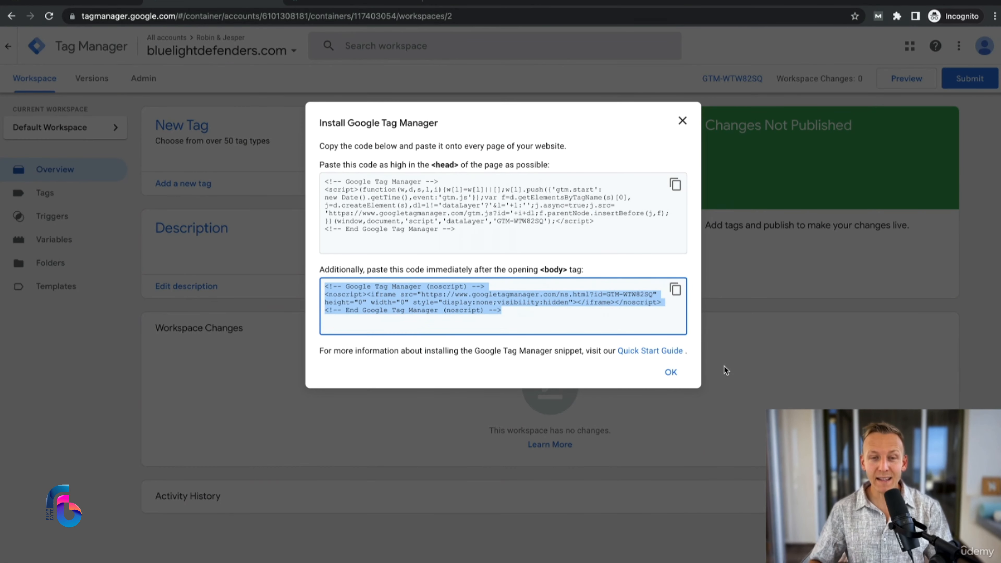
Step: Close the installation code dialog and create a new tag of type Google Analytics: GA4 Configuration
{"action": "left_click", "coordinate": [671, 372]}
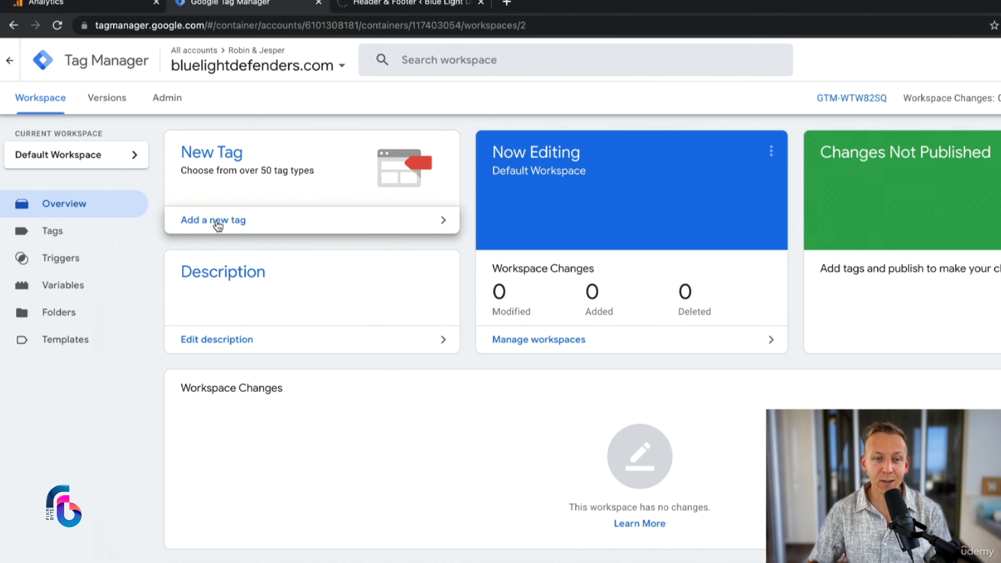
{"action": "left_click", "coordinate": [219, 226]}
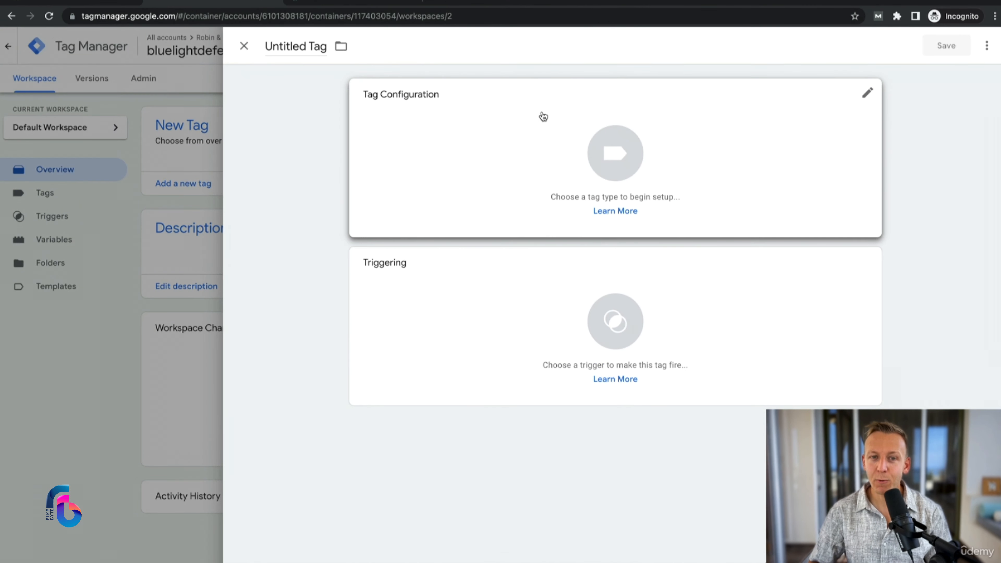
{"action": "left_click", "coordinate": [615, 153]}
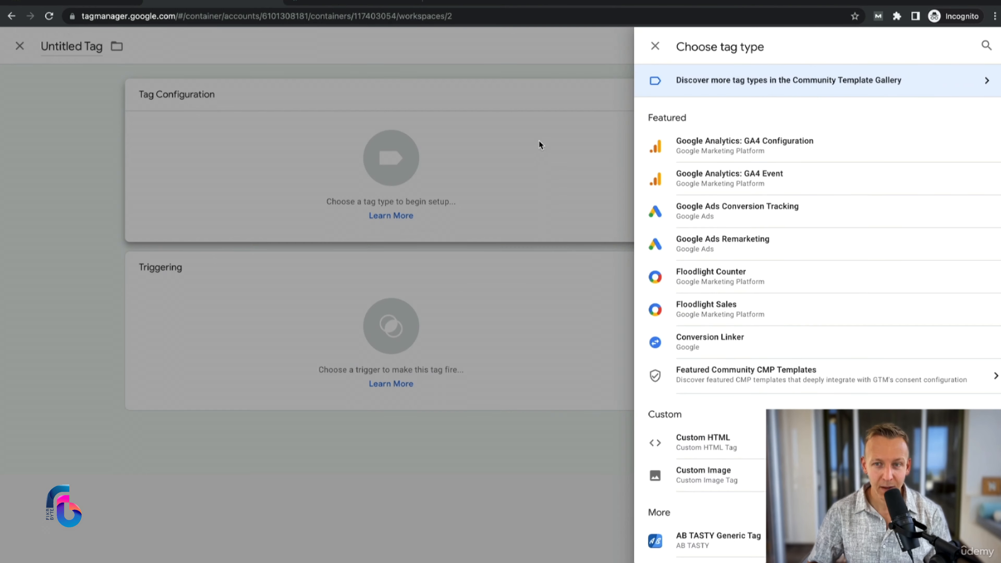
{"action": "left_click", "coordinate": [804, 147]}
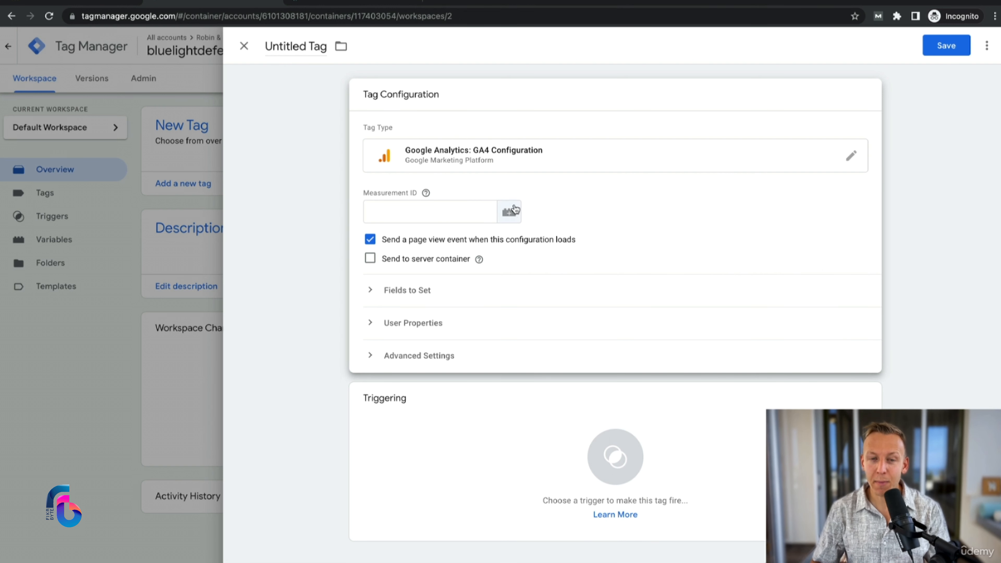
Step: Copy the Measurement ID from the web stream details in Google Analytics and paste it into the new tag in Google Tag Manager
{"action": "left_click", "coordinate": [67, 3]}
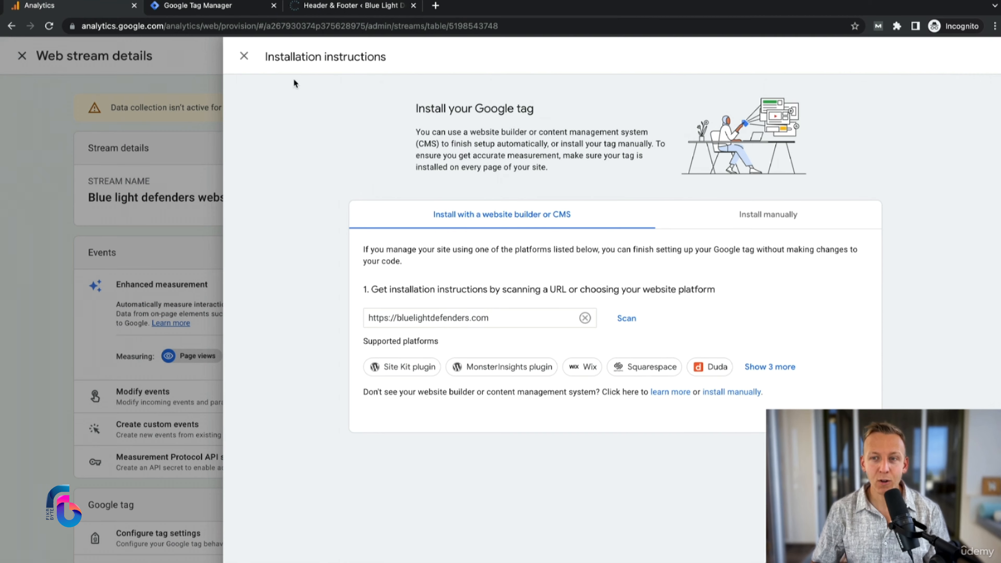
{"action": "left_click", "coordinate": [244, 56]}
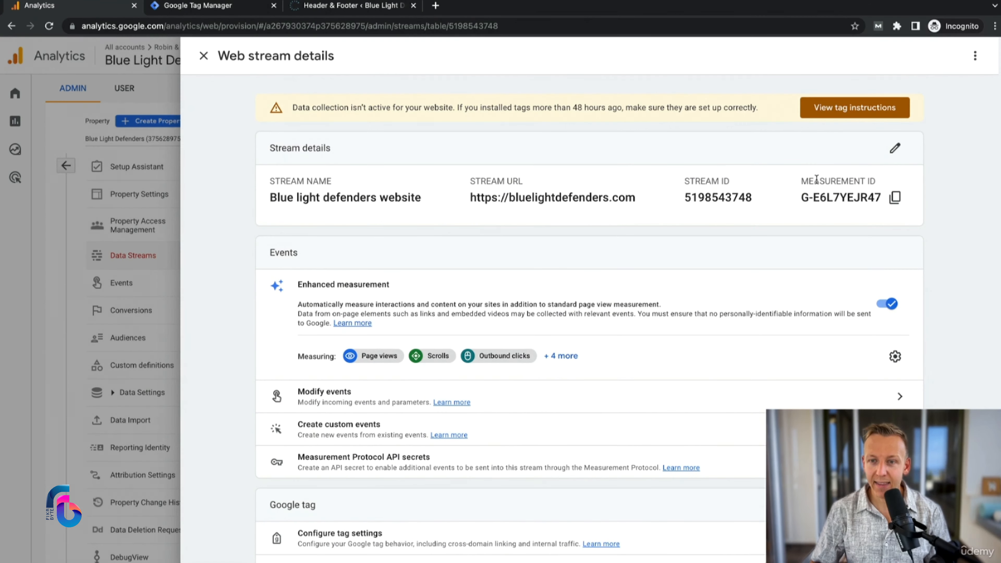
{"action": "left_click", "coordinate": [896, 198]}
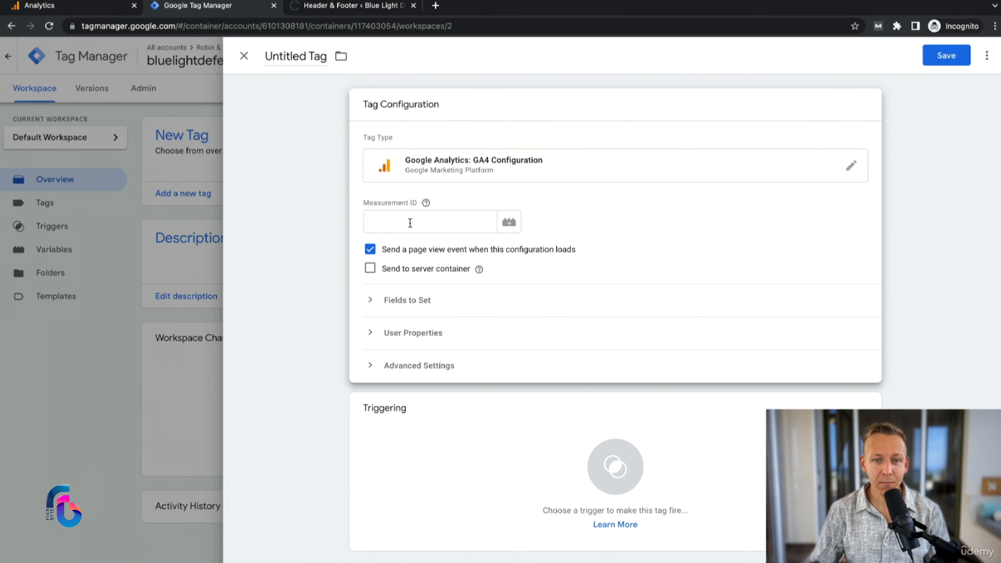
{"action": "left_click", "coordinate": [410, 223]}
{"action": "key", "text": "ctrl+v"}
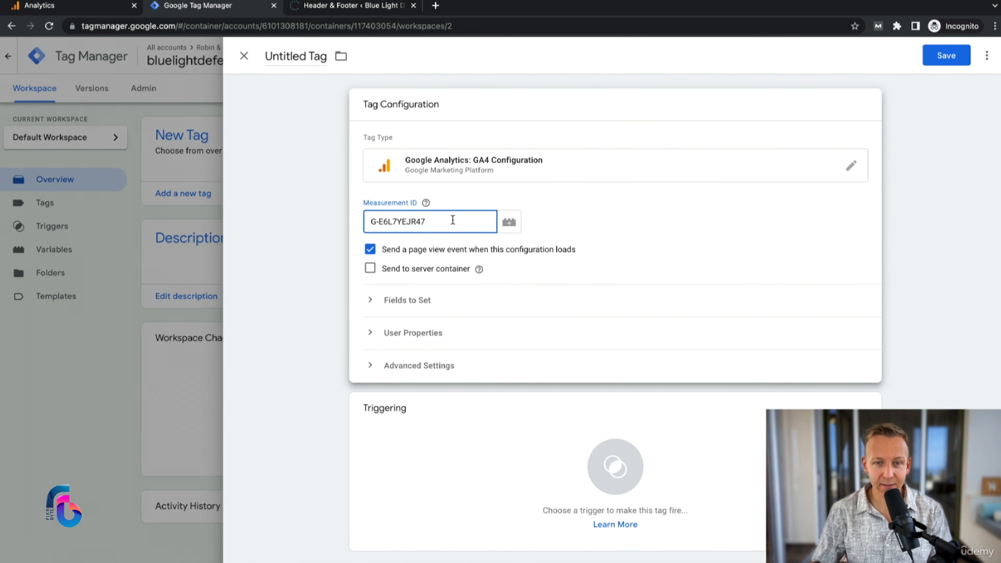
Step: Rename the untitled tag to "GA4 Tag ID" followed by the Measurement ID, without a colon
{"action": "left_click", "coordinate": [253, 75]}
{"action": "left_click_drag", "start_coordinate": [287, 75], "coordinate": [202, 82]}
{"action": "key", "text": "BackSpace"}
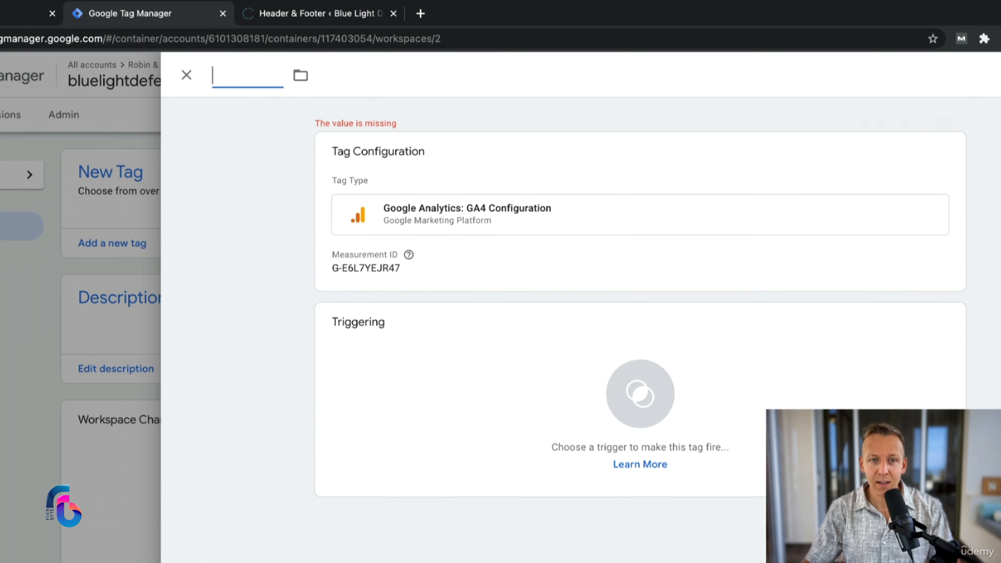
{"action": "type", "text": "GA4 Tag Id"}
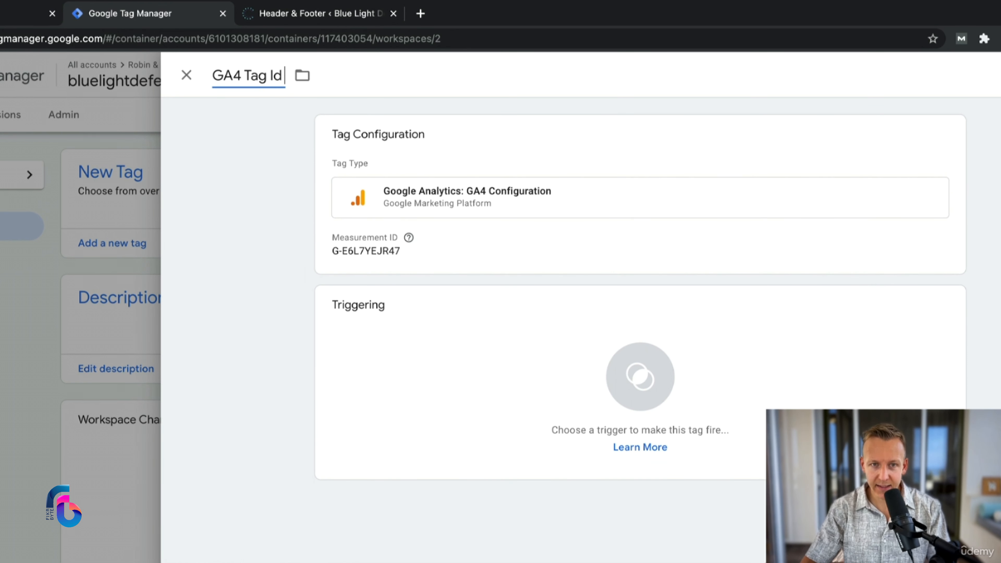
{"action": "key", "text": "BackSpace"}
{"action": "type", "text": "D:"}
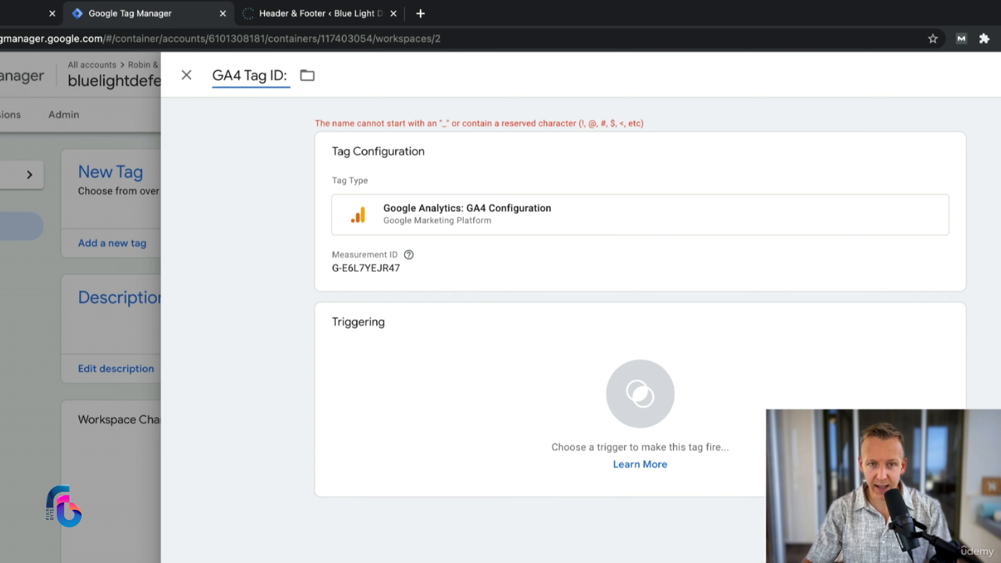
{"action": "key", "text": "ctrl+v"}
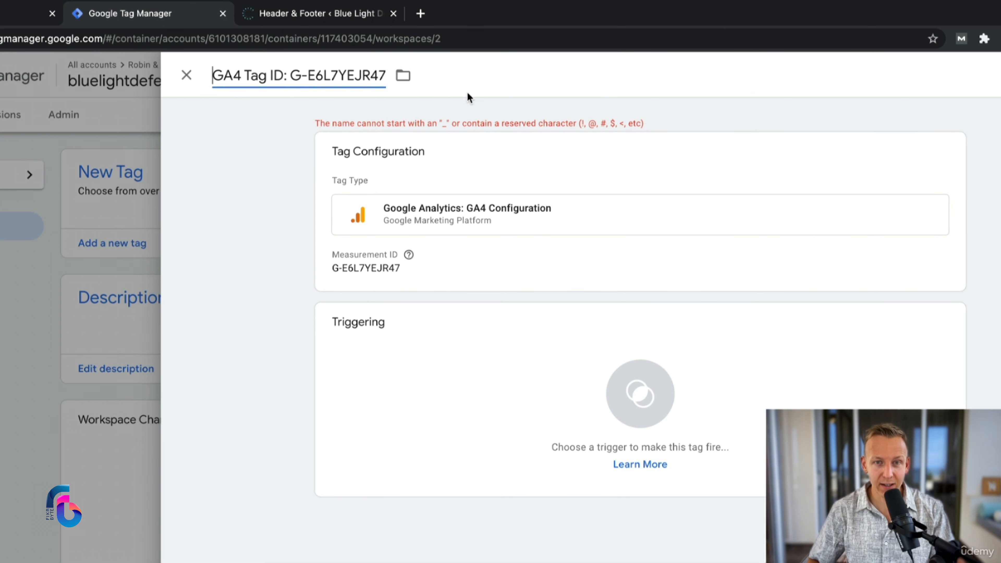
{"action": "left_click_drag", "start_coordinate": [316, 76], "coordinate": [287, 75]}
{"action": "left_click", "coordinate": [287, 75]}
{"action": "key", "text": "BackSpace"}
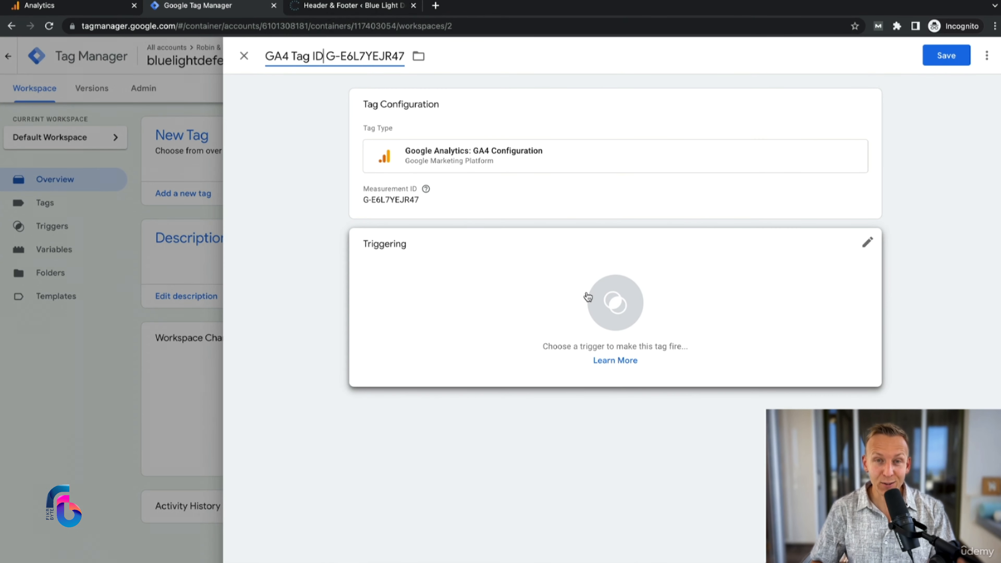
Step: Add the All Pages page view trigger to the GA4 tag and save the tag
{"action": "left_click", "coordinate": [606, 294]}
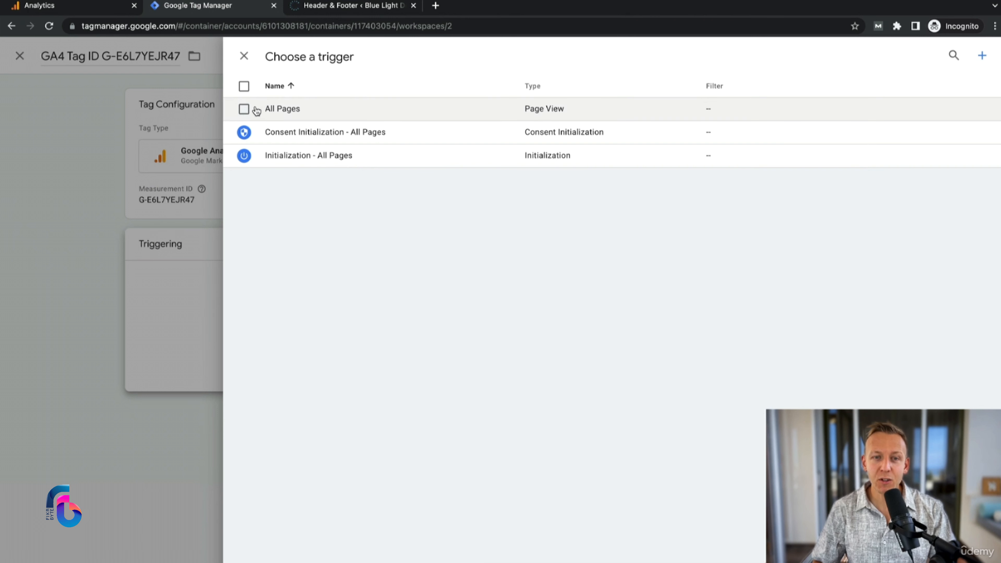
{"action": "left_click", "coordinate": [244, 109]}
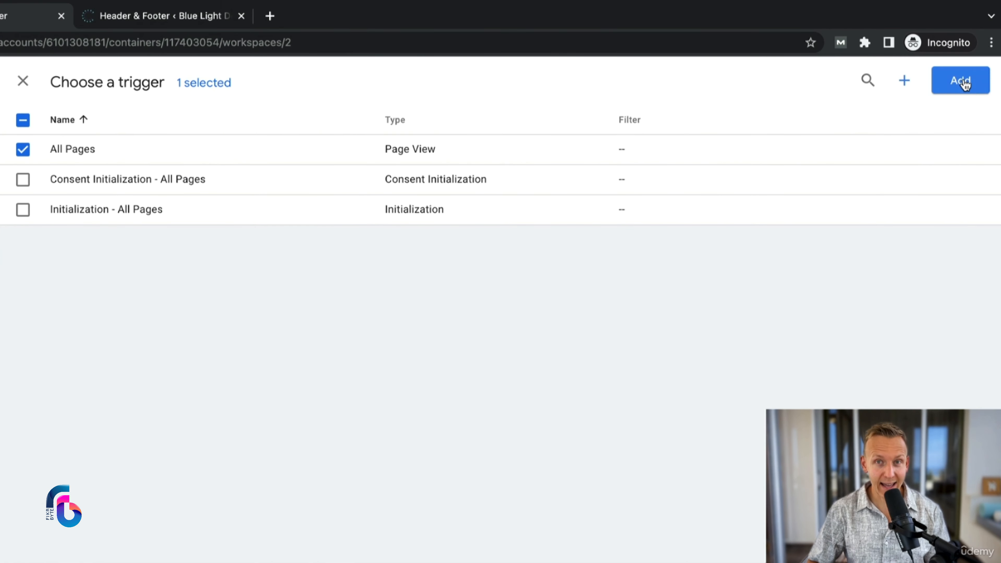
{"action": "left_click", "coordinate": [964, 84]}
{"action": "left_click", "coordinate": [954, 81]}
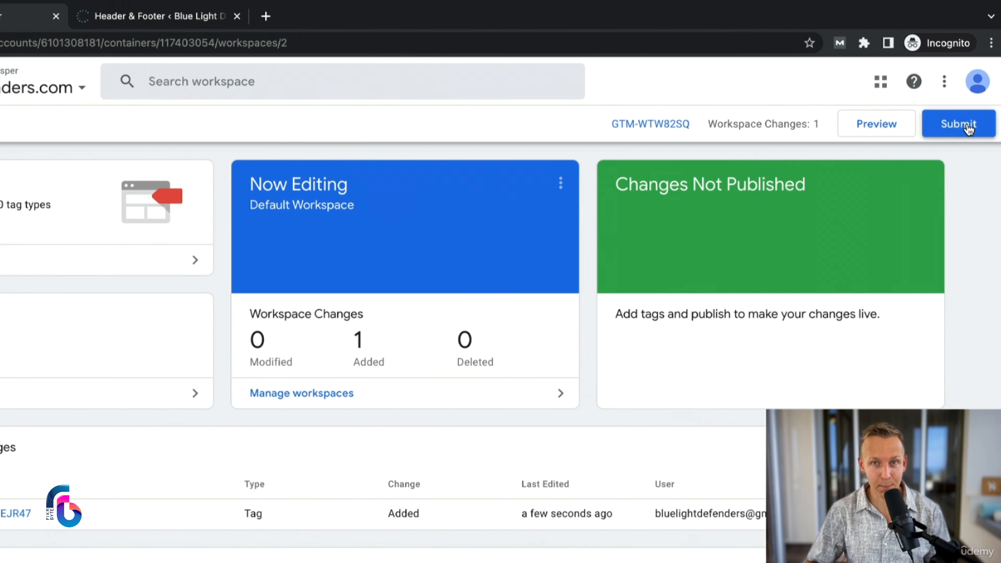
Step: Submit the workspace changes and publish them live as a version named "GA4 Setup", closing the version summary
{"action": "left_click", "coordinate": [958, 124]}
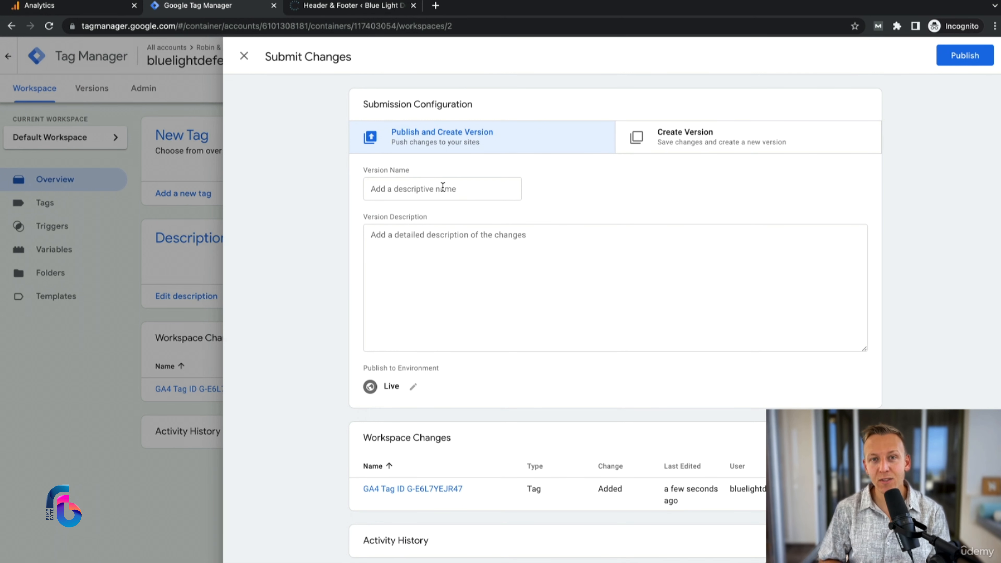
{"action": "left_click", "coordinate": [443, 187]}
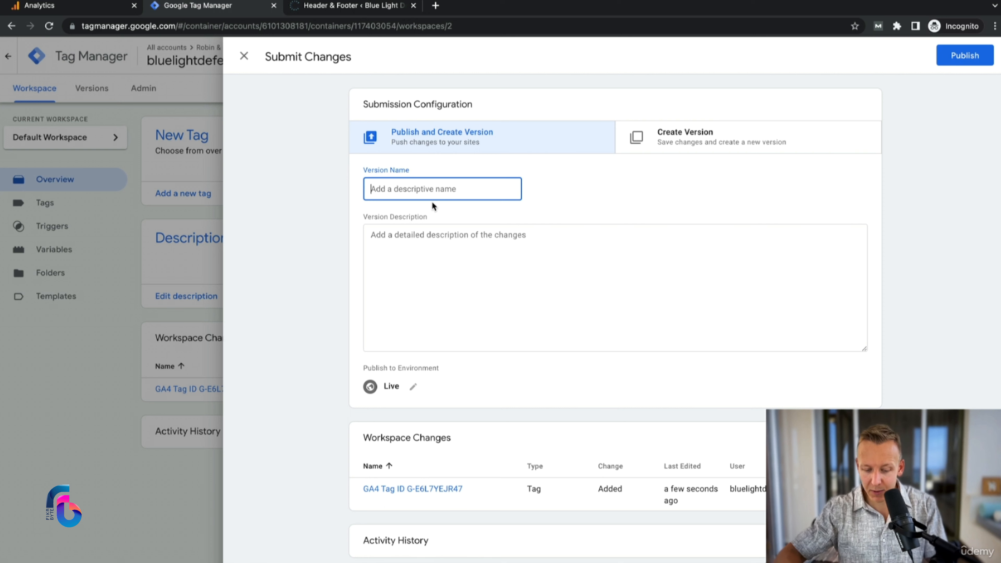
{"action": "type", "text": "GA4 Setup"}
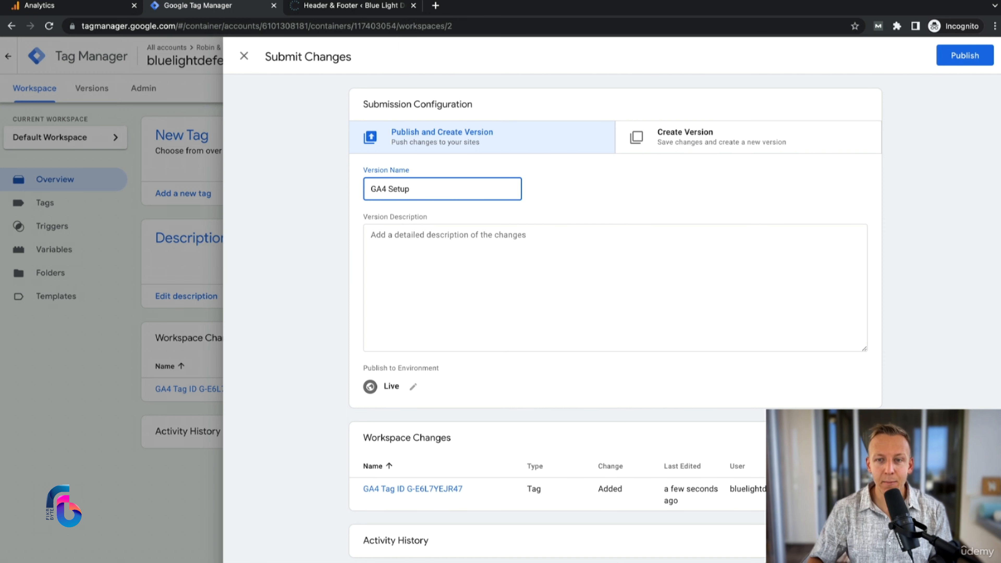
{"action": "left_click", "coordinate": [957, 54]}
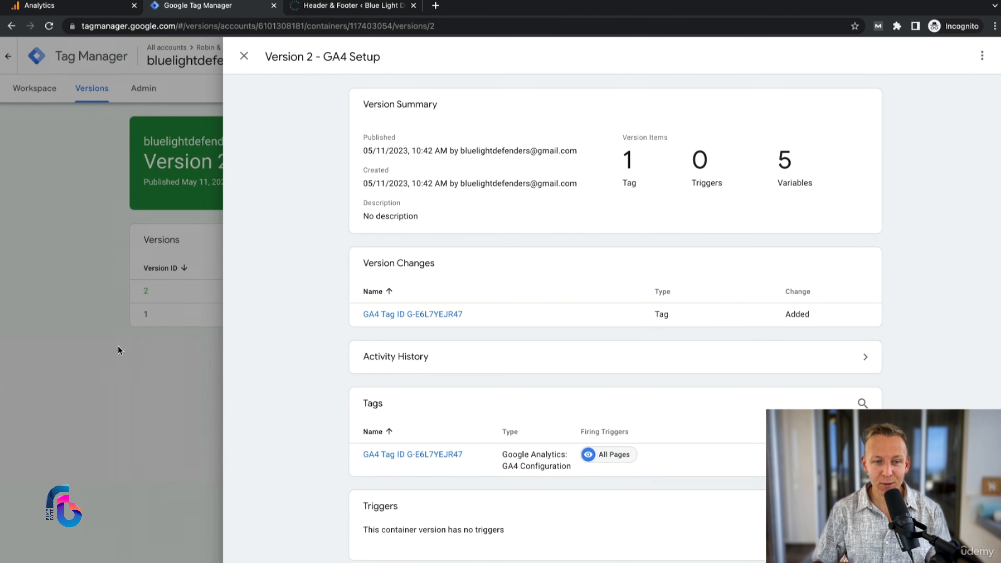
{"action": "left_click", "coordinate": [165, 401]}
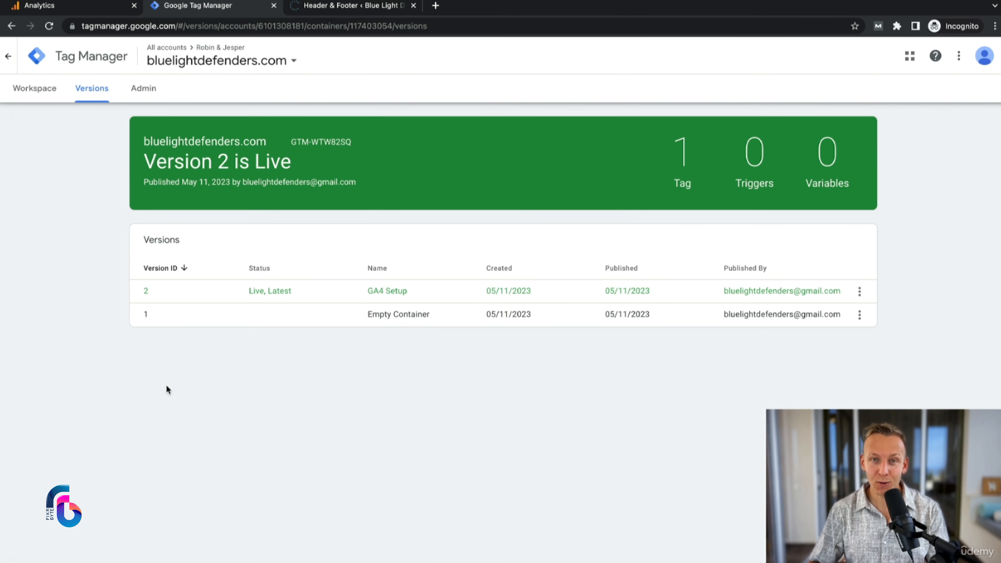
Step: Switch to Google Analytics, leave the web stream details and open the Realtime report
{"action": "left_click", "coordinate": [106, 6]}
{"action": "left_click", "coordinate": [72, 120]}
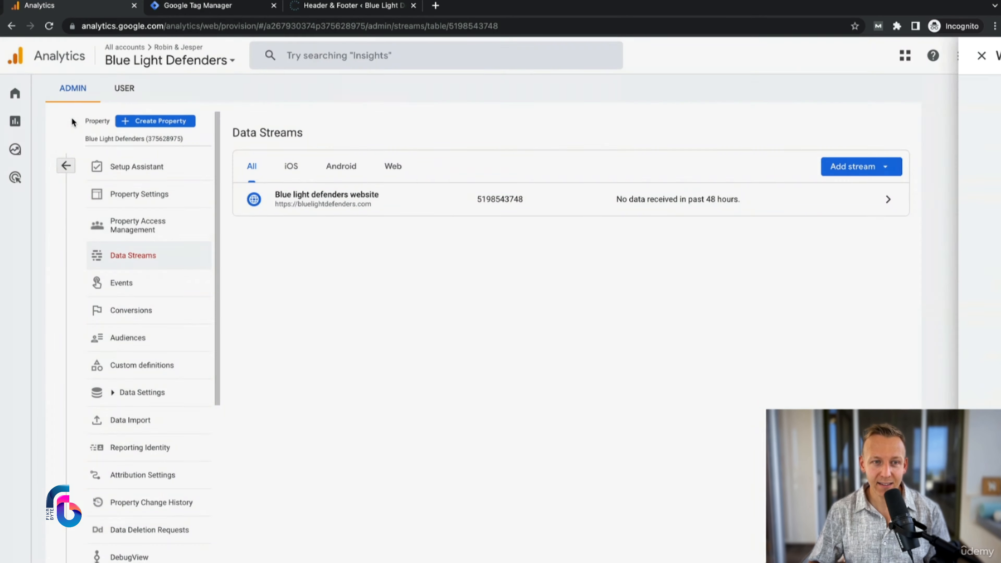
{"action": "mouse_move", "coordinate": [43, 117]}
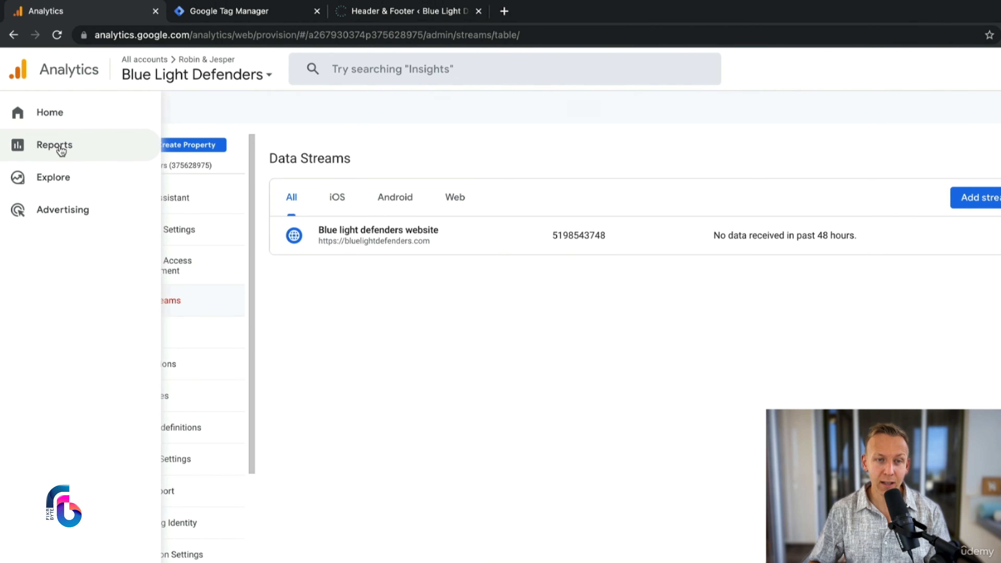
{"action": "left_click", "coordinate": [59, 149]}
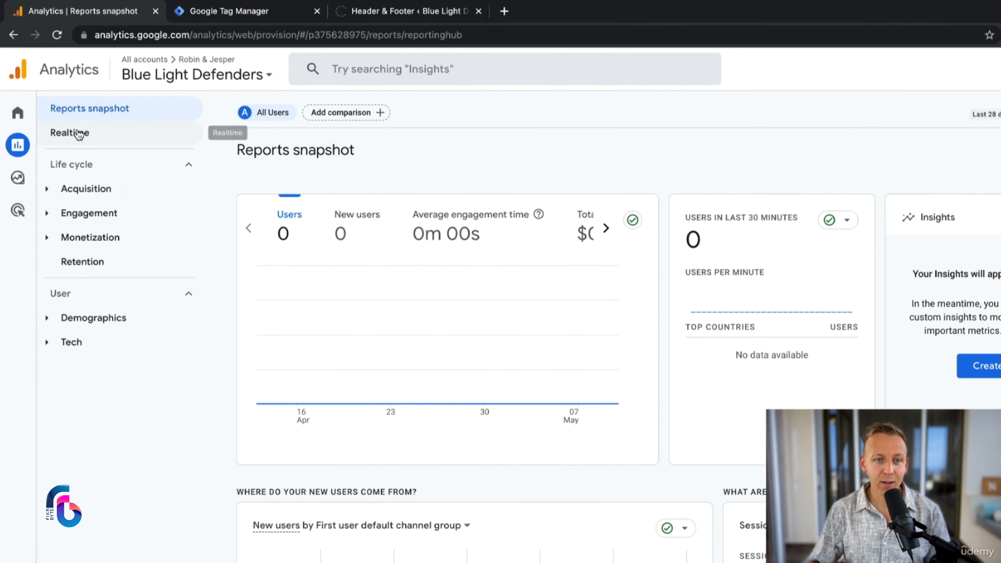
{"action": "left_click", "coordinate": [61, 113]}
Step: Switch to the WordPress site, visit its live home page and open the Blog page to generate test traffic
{"action": "left_click", "coordinate": [355, 6]}
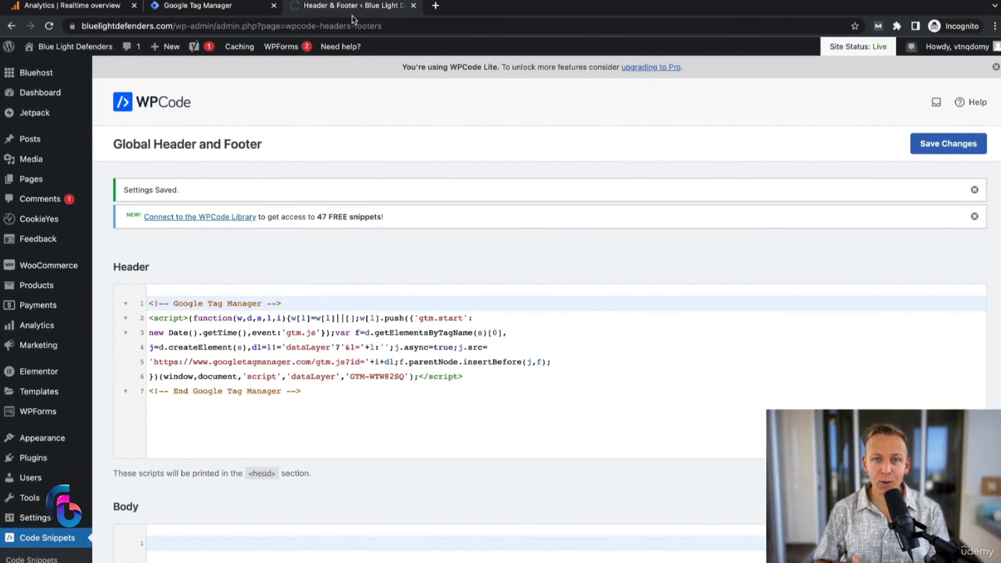
{"action": "mouse_move", "coordinate": [59, 46]}
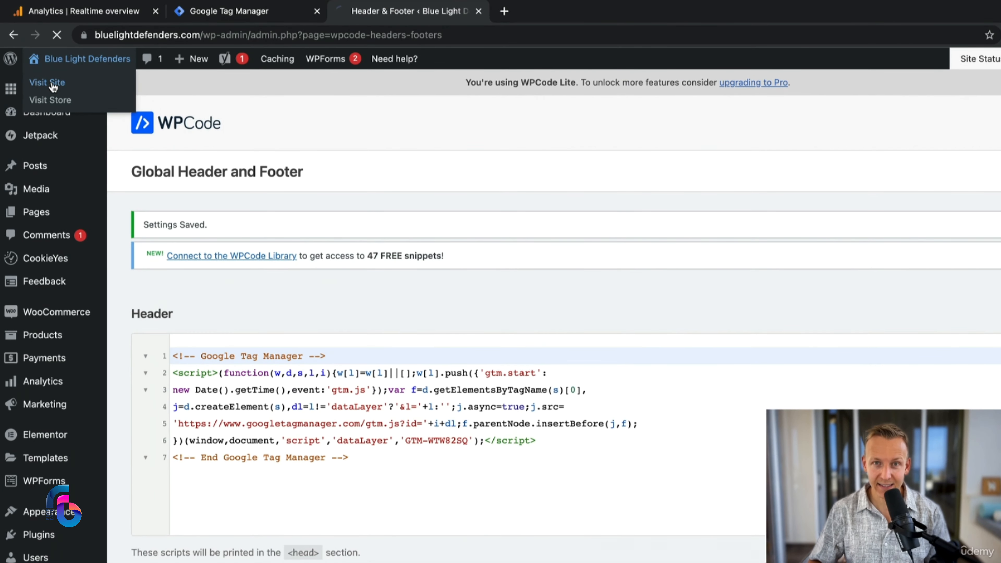
{"action": "left_click", "coordinate": [53, 87]}
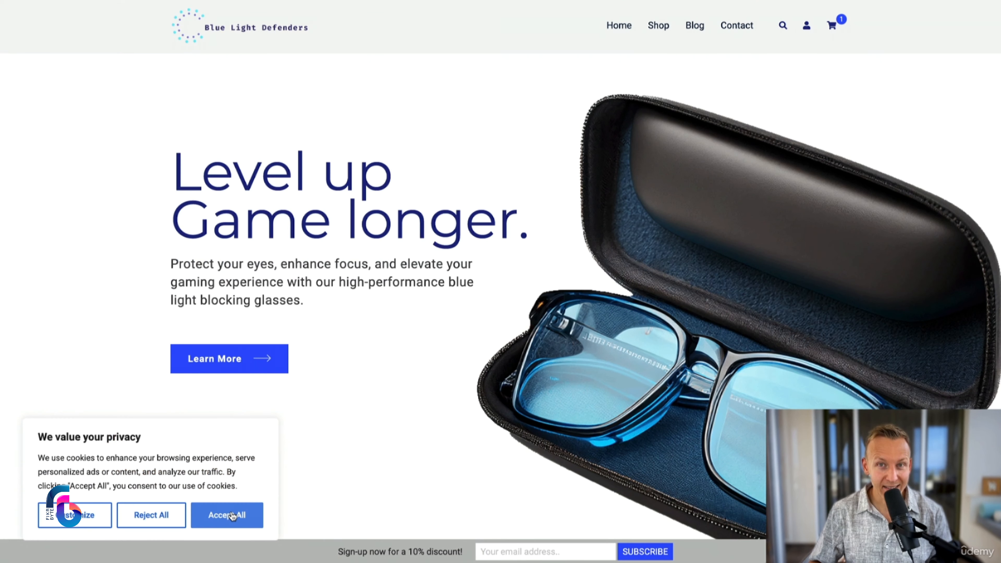
{"action": "left_click", "coordinate": [226, 514]}
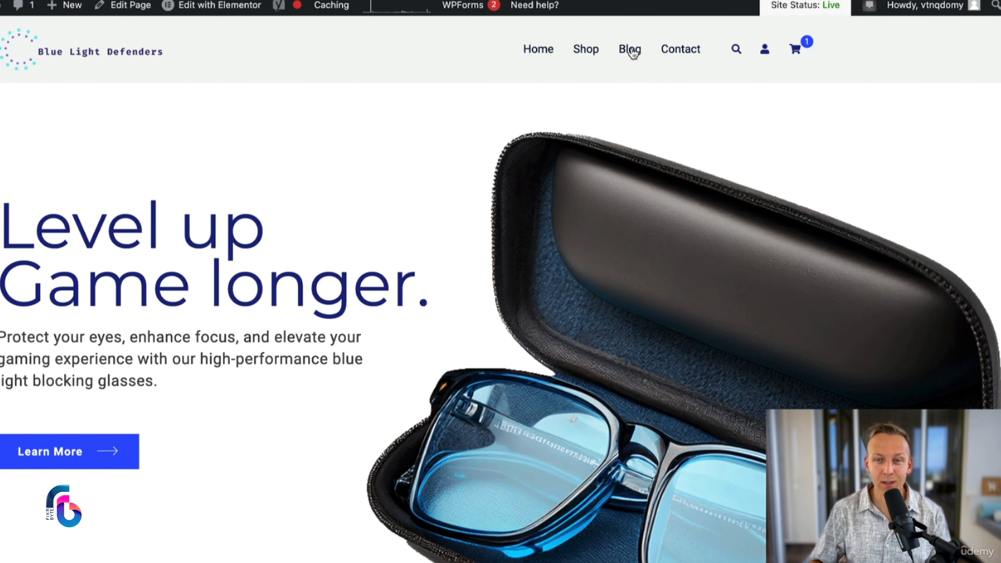
{"action": "left_click", "coordinate": [630, 49]}
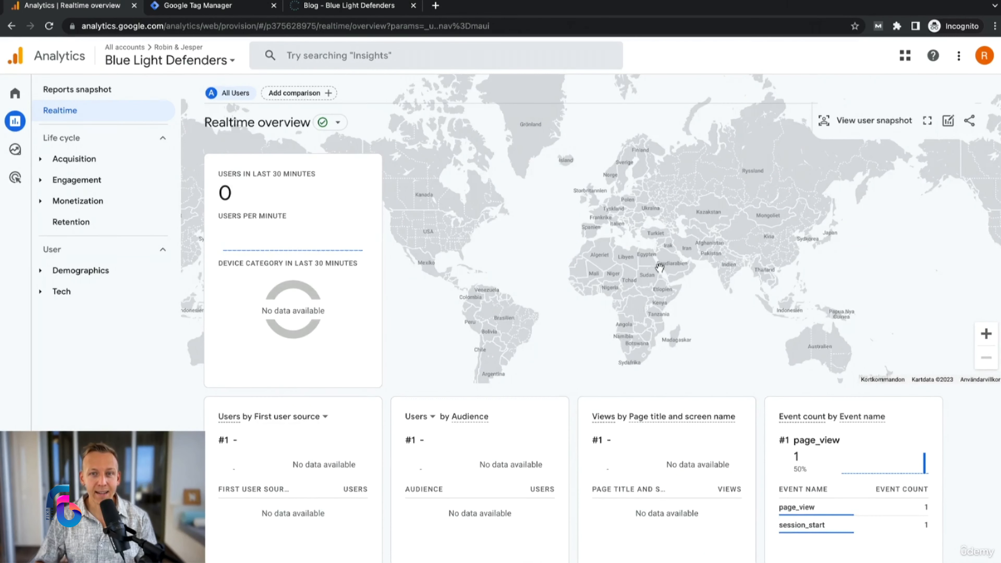
Step: Examine the Realtime overview in Google Analytics, especially the page_view entry under Event count by Event name
{"action": "scroll", "coordinate": [658, 268], "scroll_direction": "down", "scroll_amount": 2}
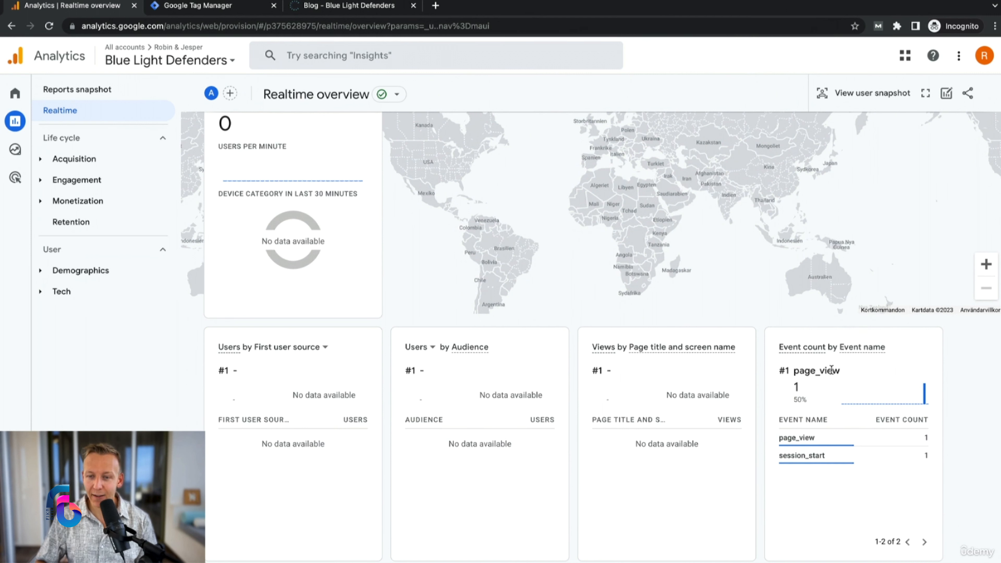
{"action": "left_click_drag", "start_coordinate": [841, 371], "coordinate": [794, 371]}
{"action": "left_click", "coordinate": [801, 371]}
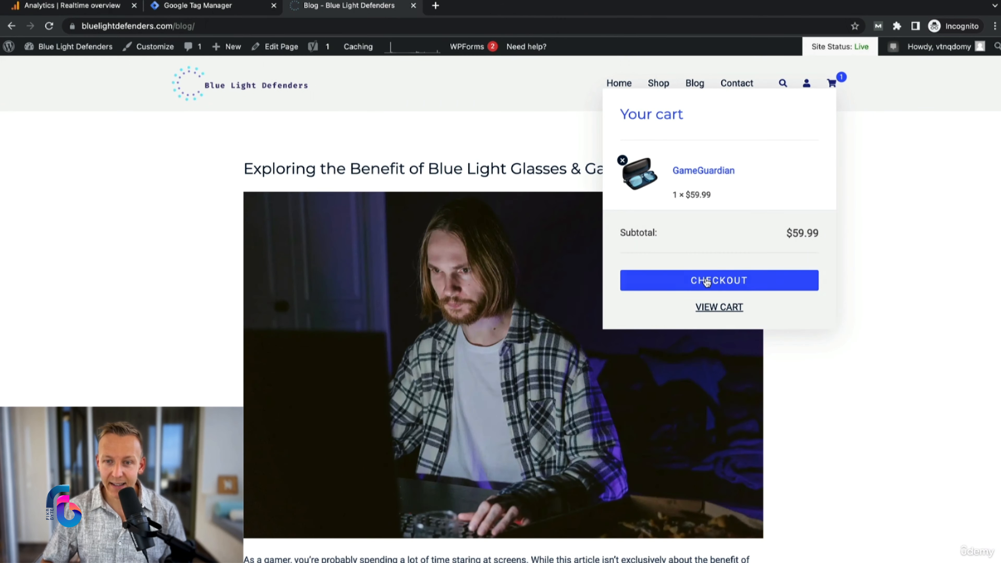
{"action": "left_click", "coordinate": [707, 282]}
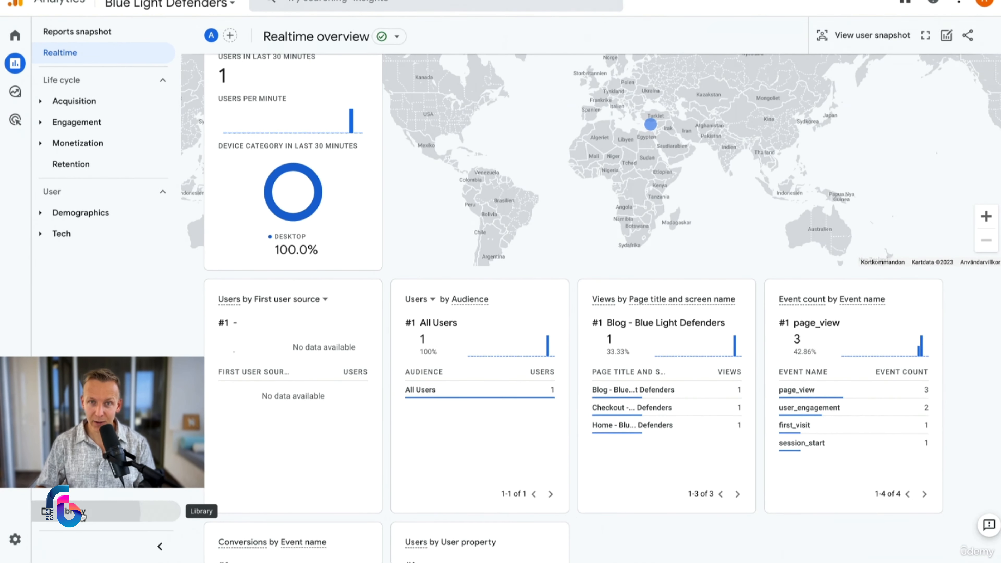
Step: Open the reports Library and view the available actions for the User and Life cycle collections
{"action": "left_click", "coordinate": [83, 517]}
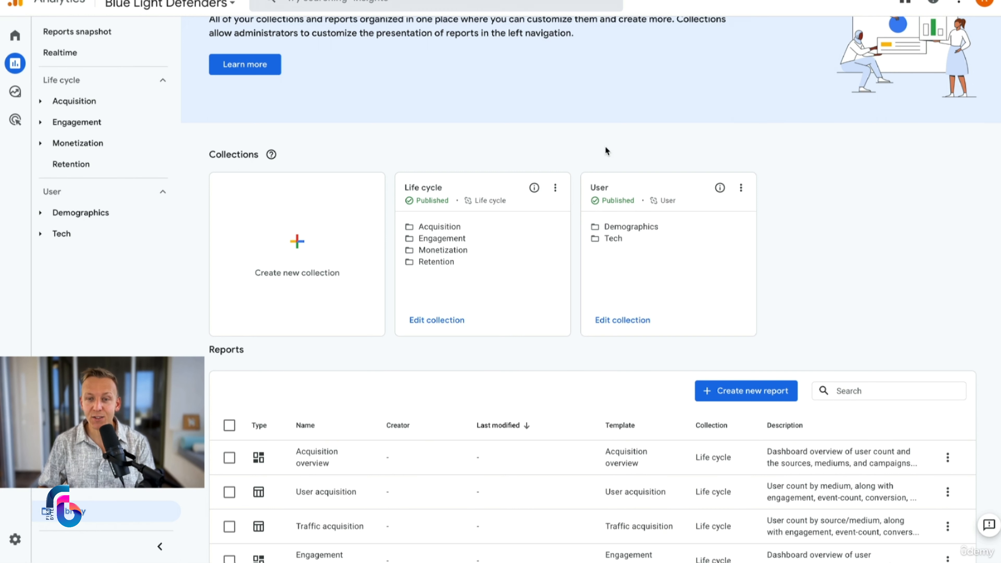
{"action": "left_click", "coordinate": [740, 190]}
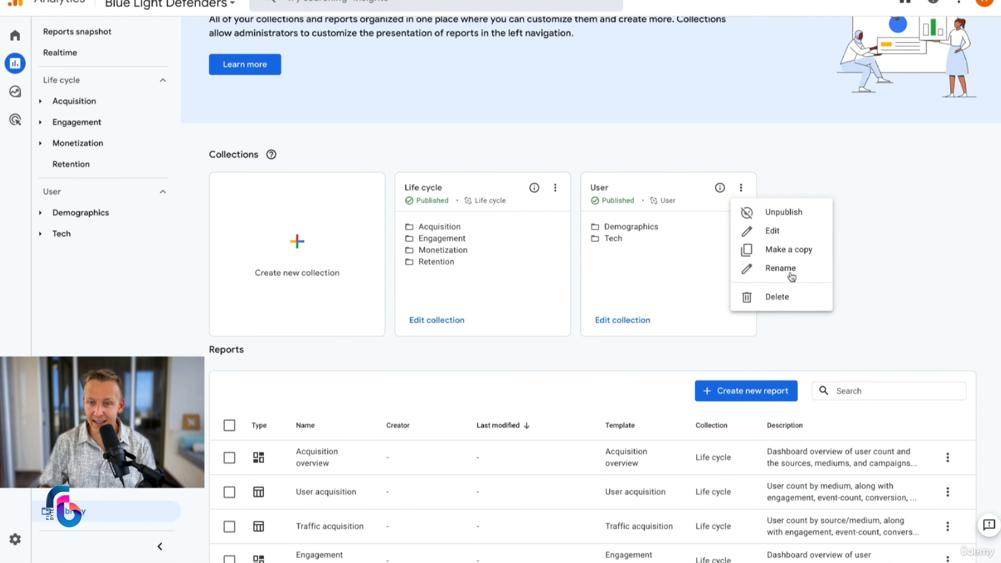
{"action": "left_click", "coordinate": [892, 207]}
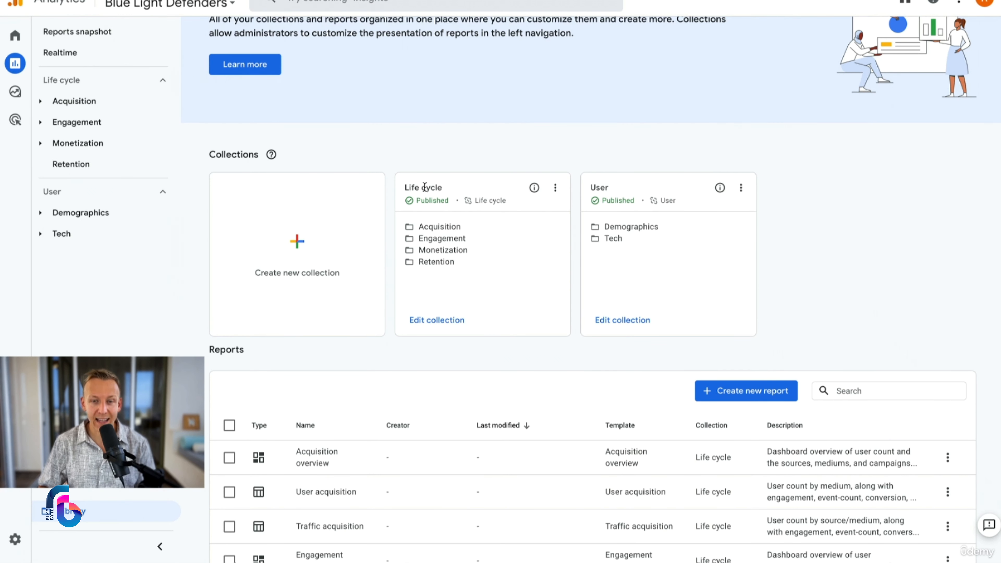
{"action": "left_click", "coordinate": [555, 187]}
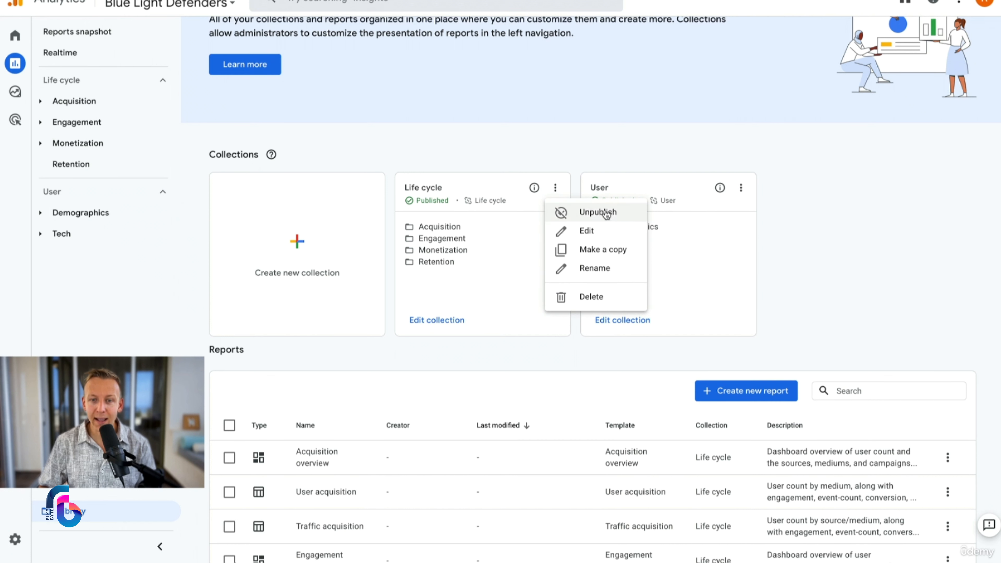
{"action": "left_click", "coordinate": [470, 155]}
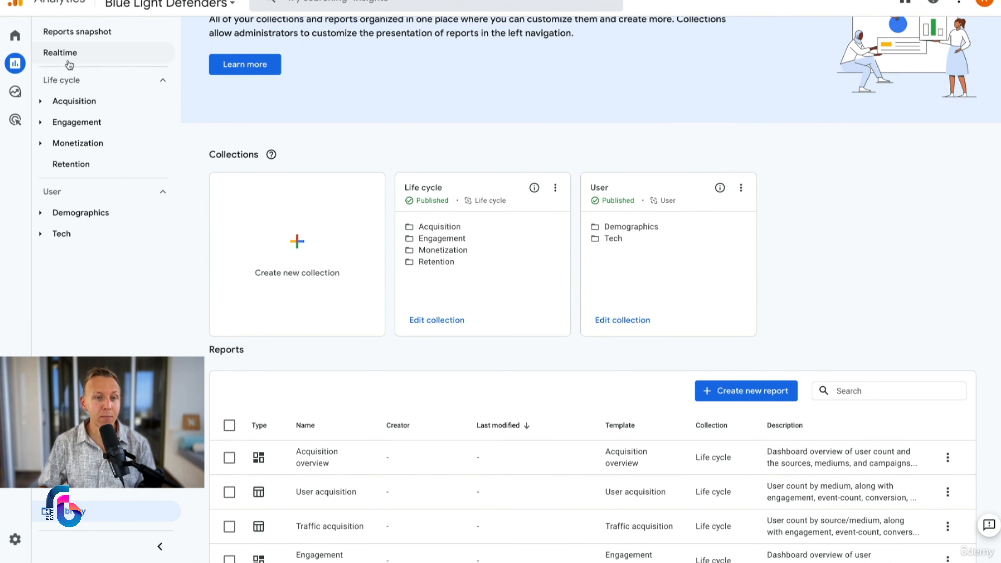